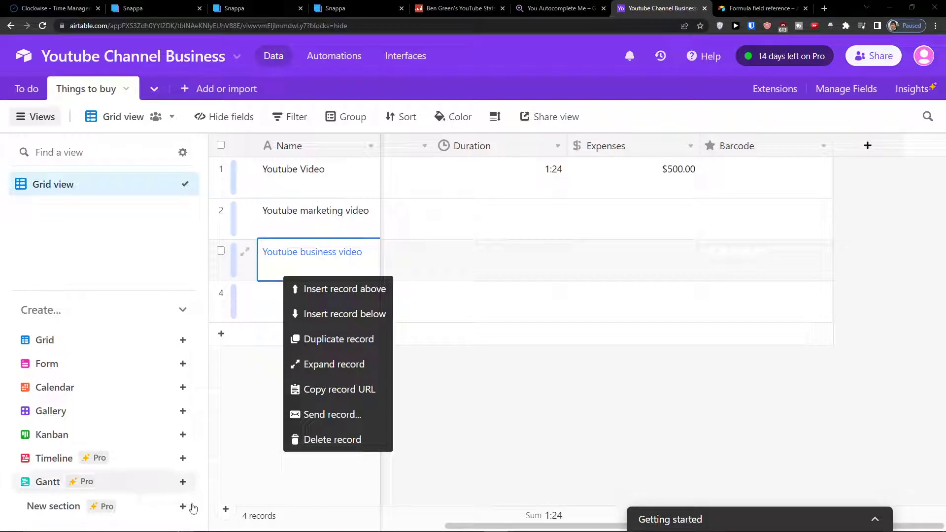
Dismiss the record's context menu and open the marketplace for adding an extension to the base.
left_click(428, 417)
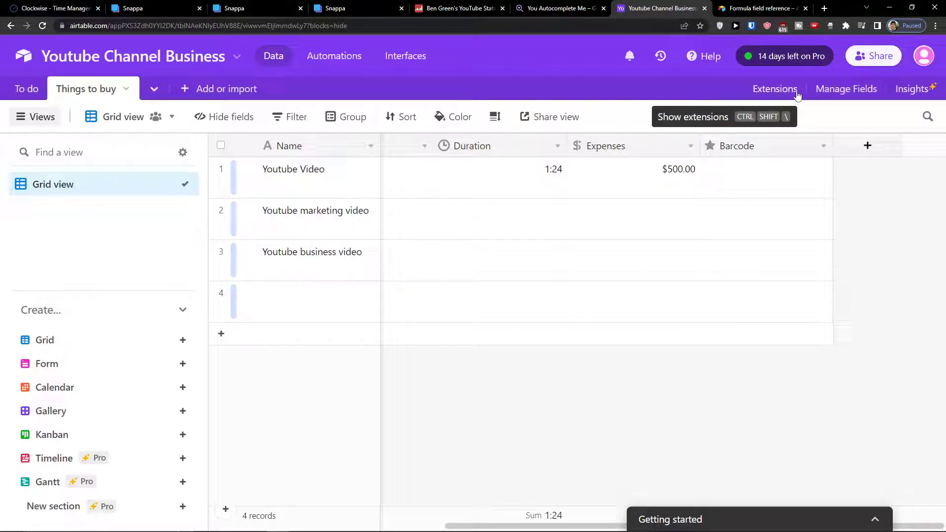
left_click(768, 92)
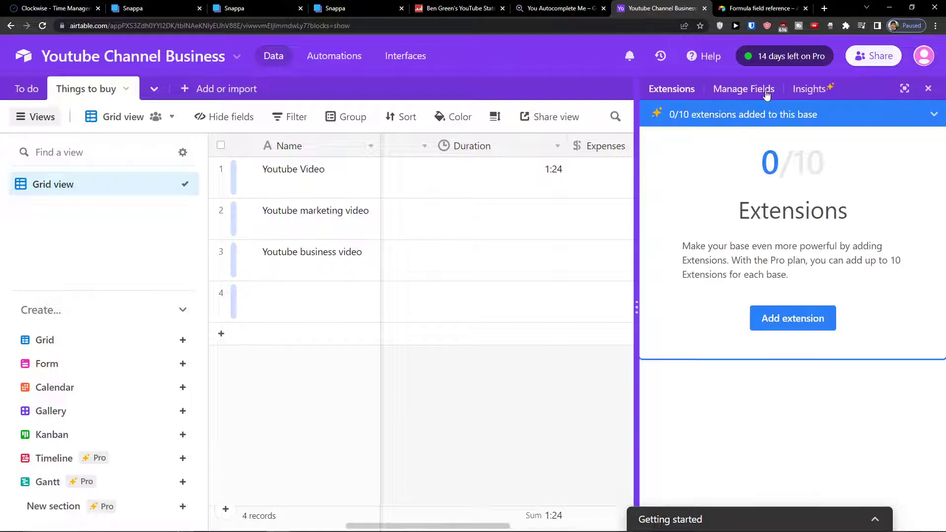
left_click(782, 325)
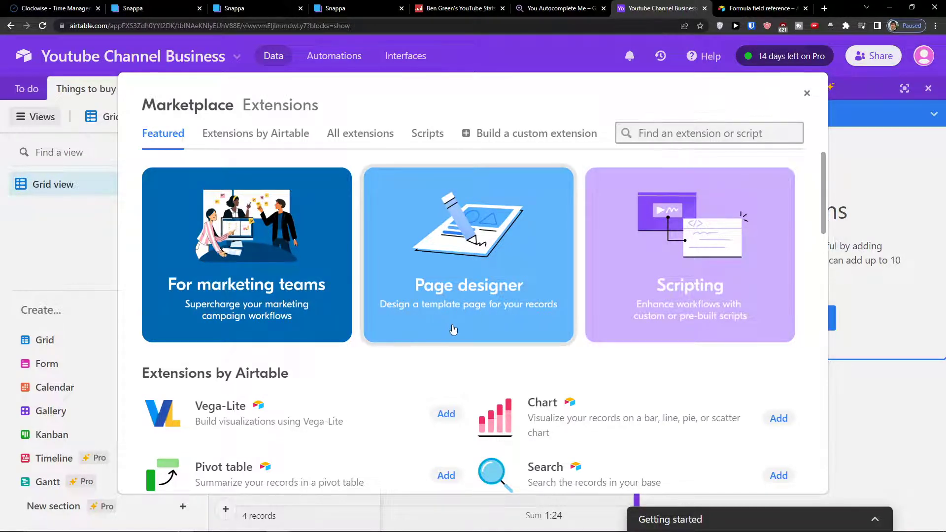
Browse the featured extensions and the full list of Extensions by Airtable for a time tracking tool.
scroll(454, 329, "down", 7)
scroll(453, 330, "up", 2)
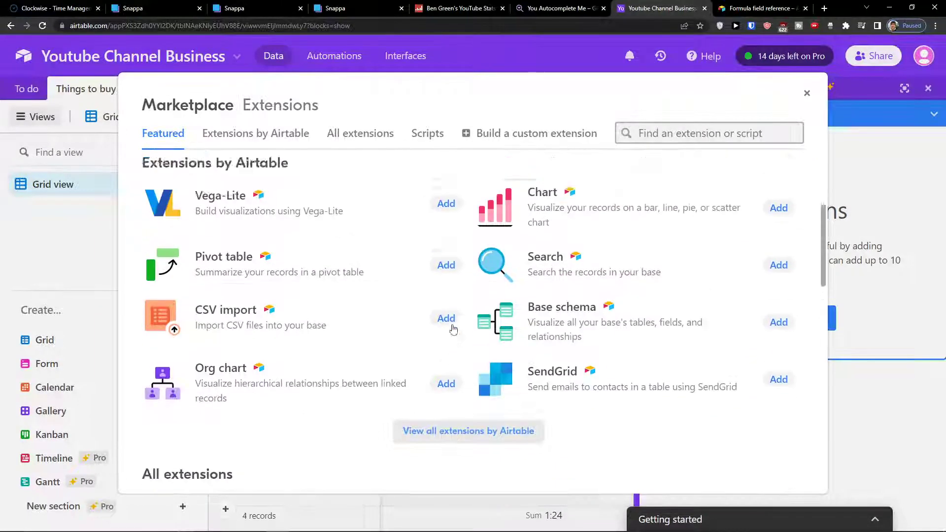
scroll(453, 329, "up", 5)
left_click(259, 138)
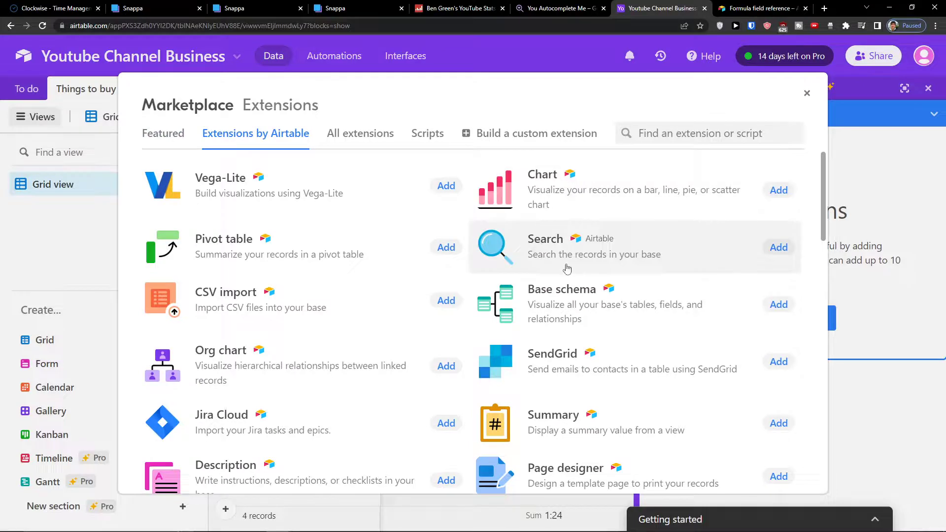
scroll(609, 300, "down", 8)
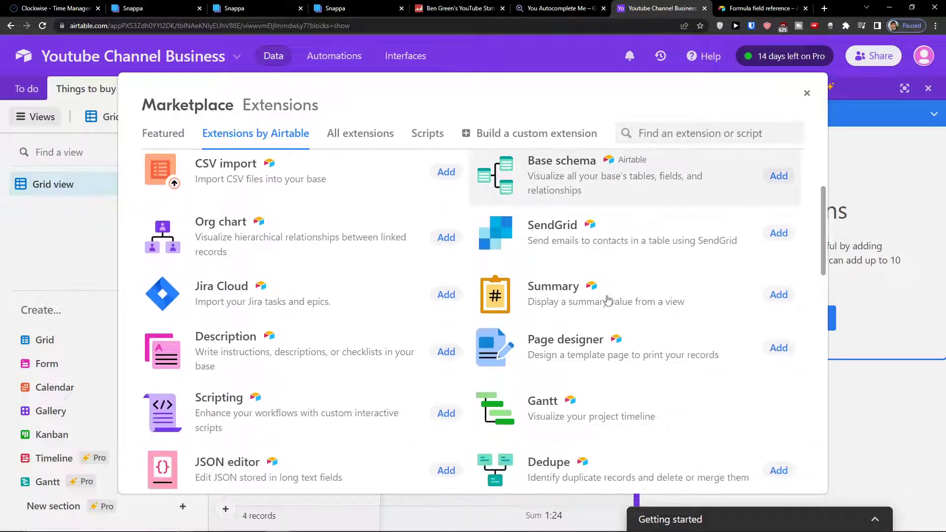
scroll(609, 300, "down", 4)
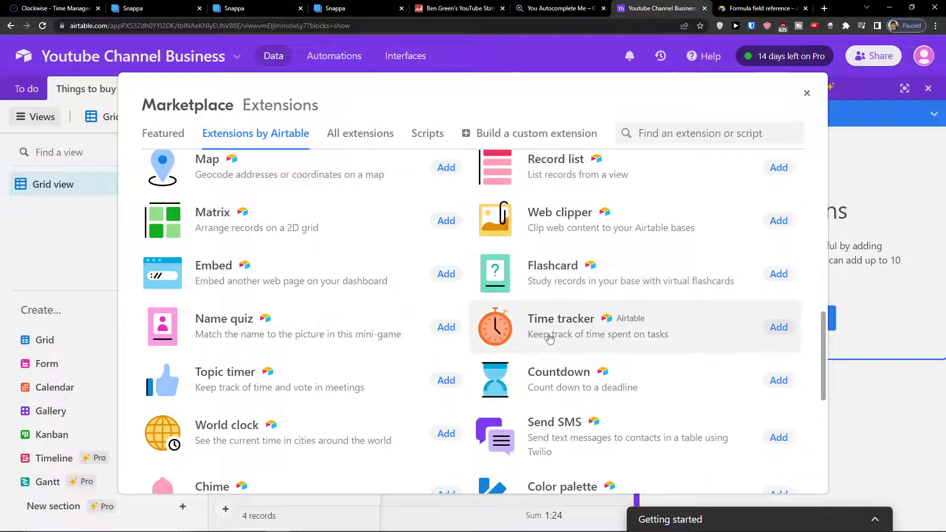
scroll(549, 338, "down", 3)
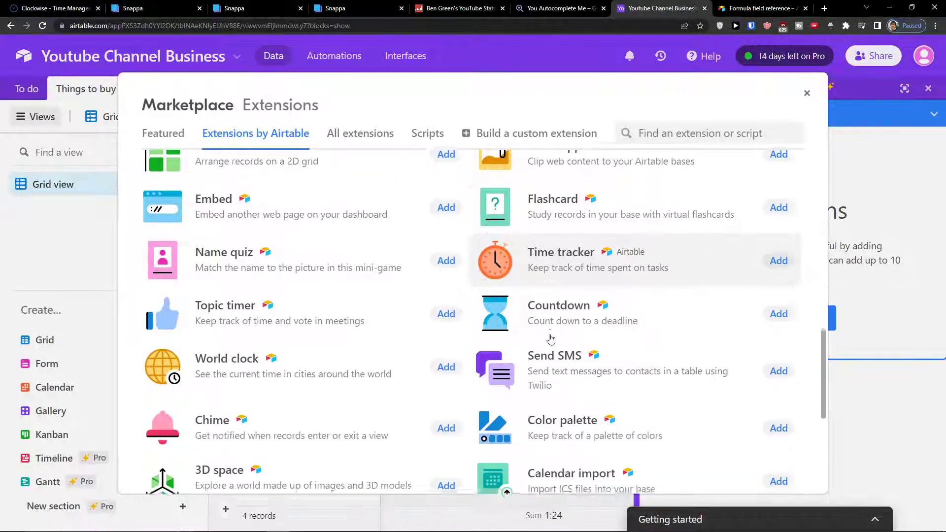
scroll(551, 339, "up", 1)
scroll(552, 339, "down", 4)
scroll(554, 340, "down", 2)
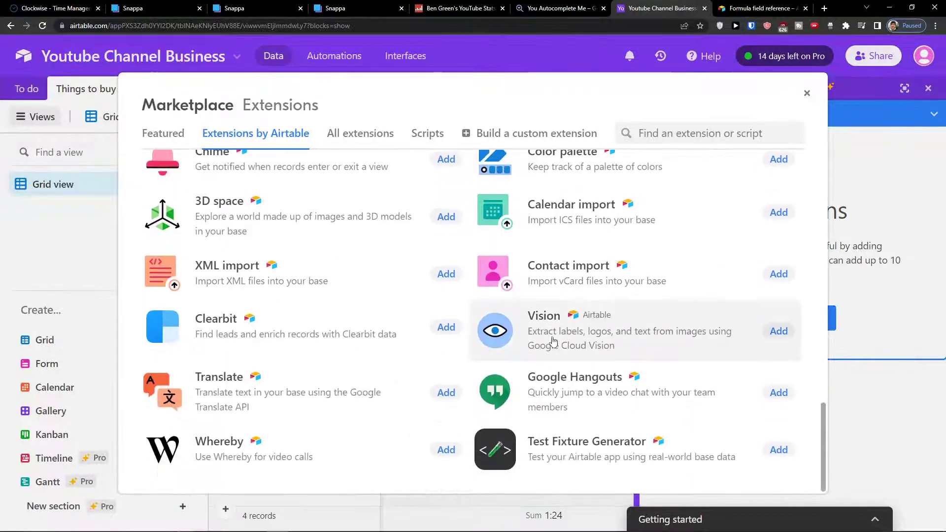
scroll(553, 340, "up", 10)
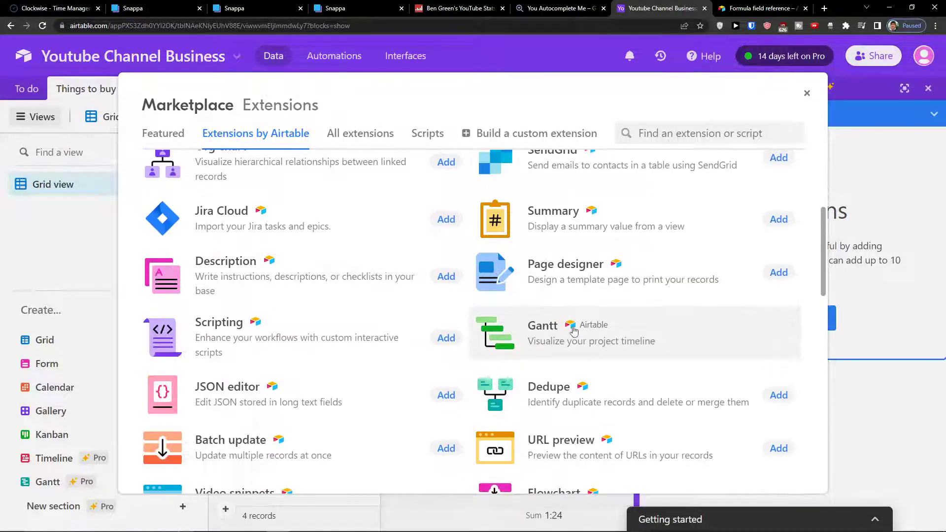
scroll(574, 330, "up", 1)
Add the Time tracker extension from the Extensions by Airtable list to the base.
scroll(522, 328, "down", 8)
scroll(592, 315, "up", 1)
scroll(688, 336, "down", 1)
left_click(778, 328)
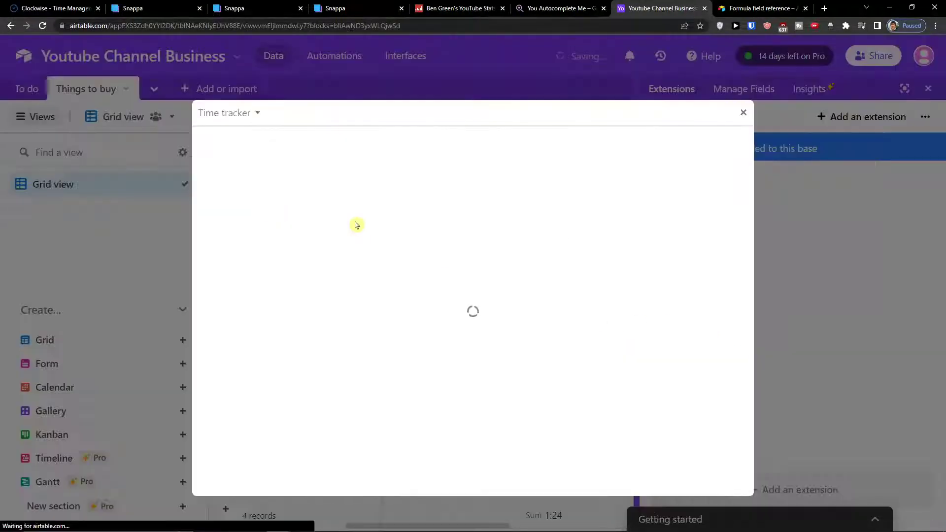
Set the Time tracker's table to Things to buy and its view to Grid view.
left_click(387, 213)
left_click(383, 212)
left_click(380, 213)
left_click(315, 258)
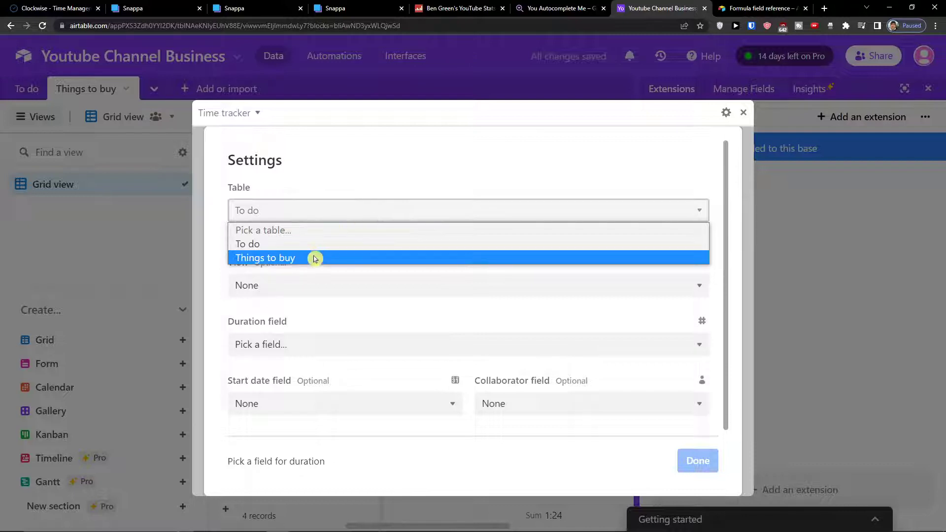
left_click(311, 259)
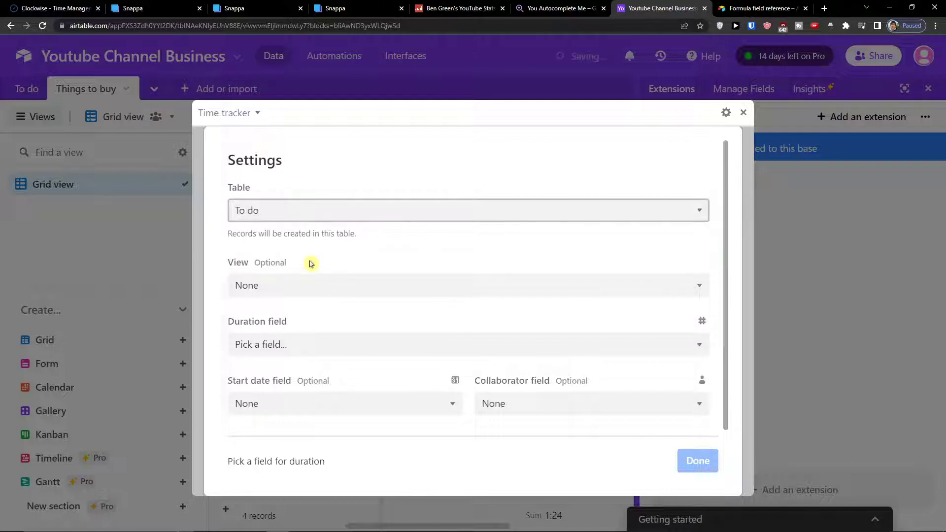
left_click(322, 286)
left_click(279, 320)
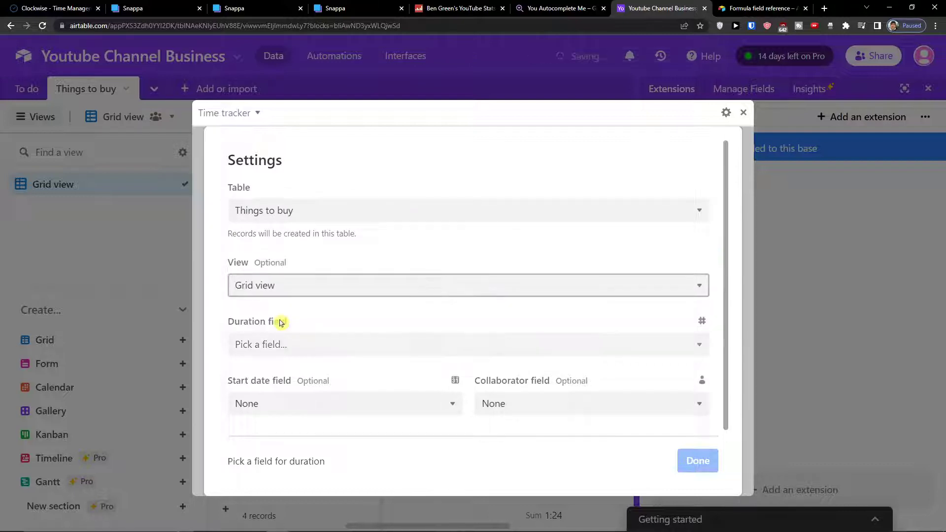
left_click(275, 297)
left_click(275, 297)
left_click(414, 302)
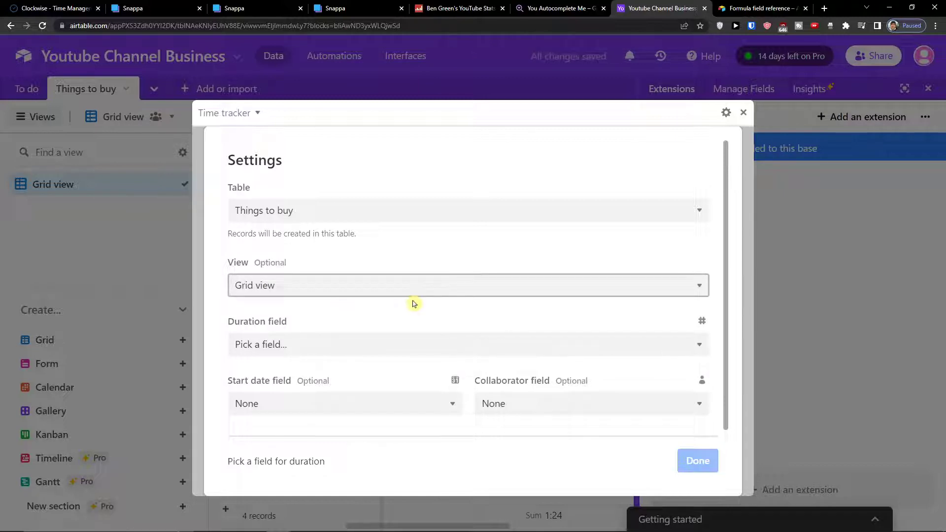
Set the Time tracker's duration field to Duration.
left_click(289, 350)
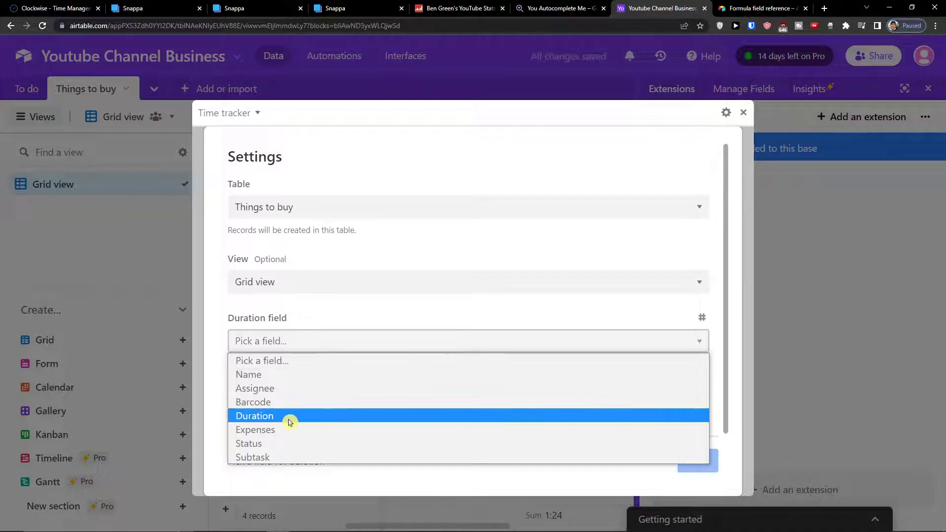
left_click(285, 348)
left_click(284, 348)
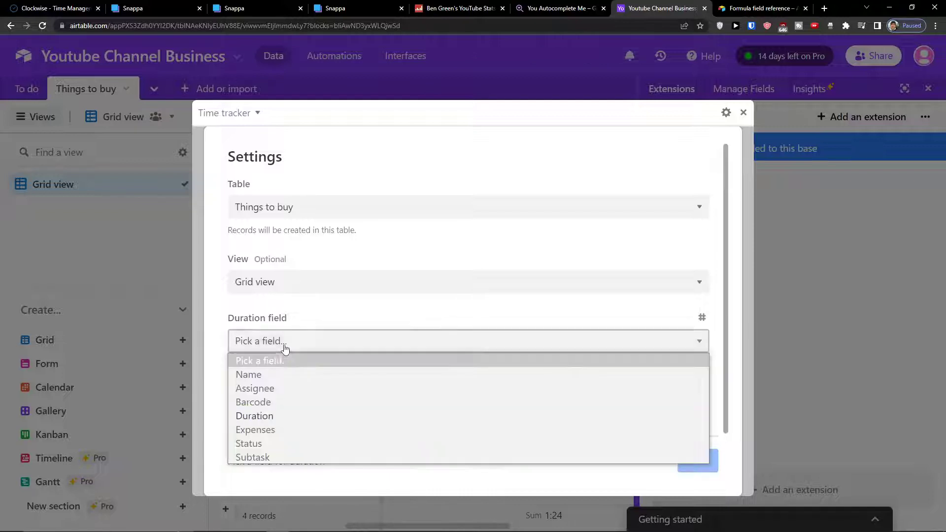
left_click(265, 418)
left_click(284, 346)
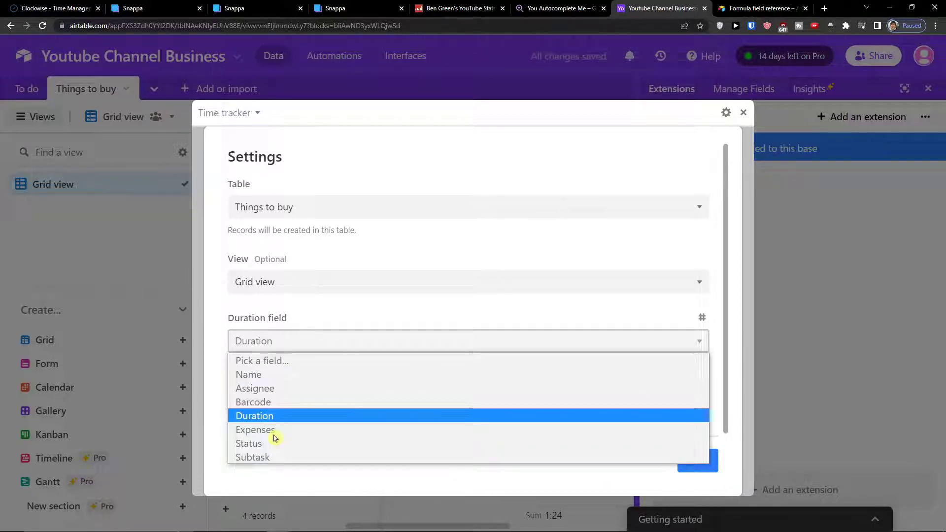
left_click(268, 419)
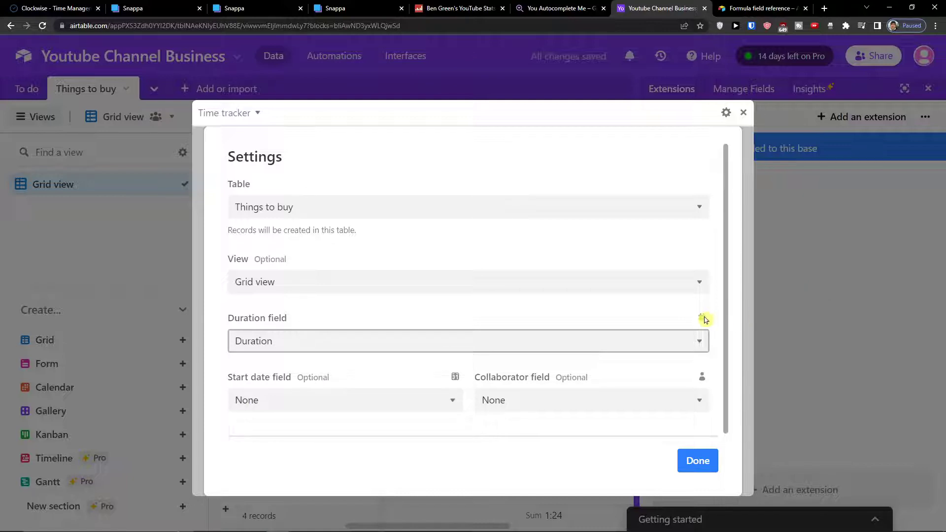
Leave the start date field at None, set the collaborator field to Name, and finish the Time tracker settings.
left_click(305, 408)
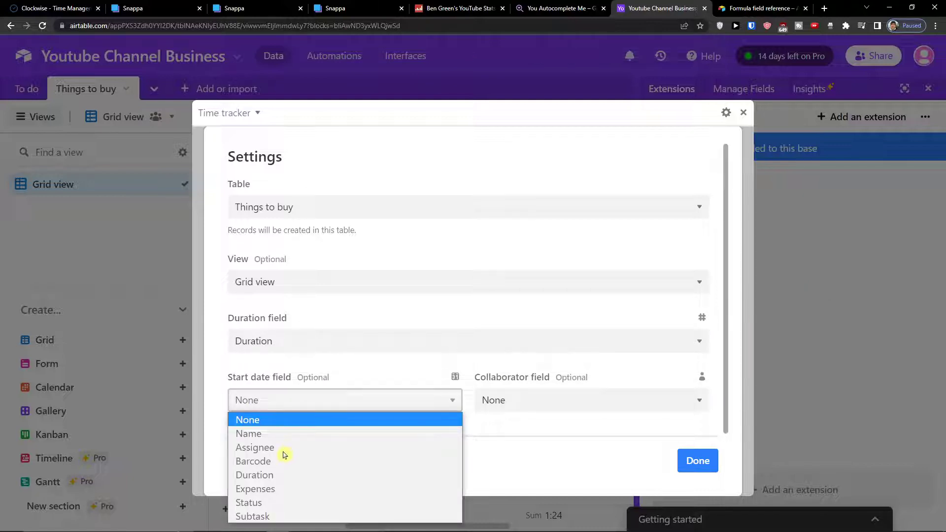
left_click(546, 394)
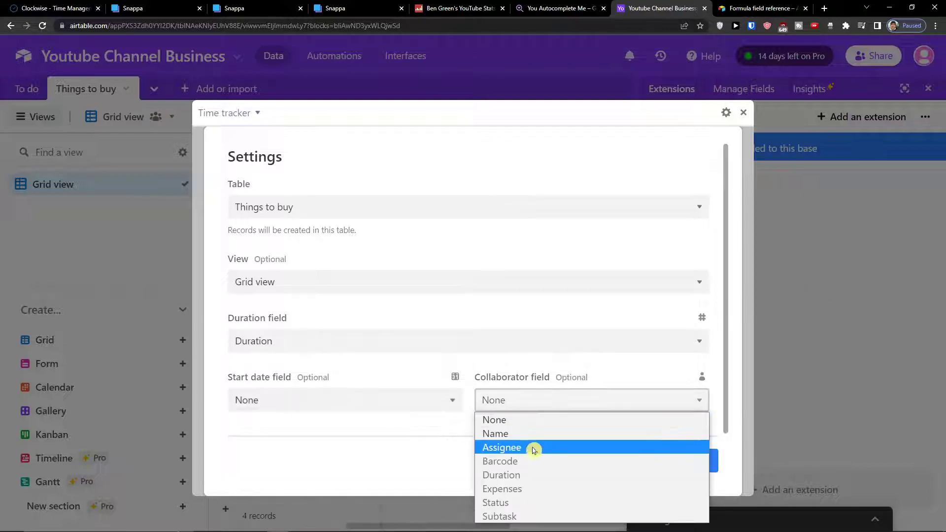
key("Escape")
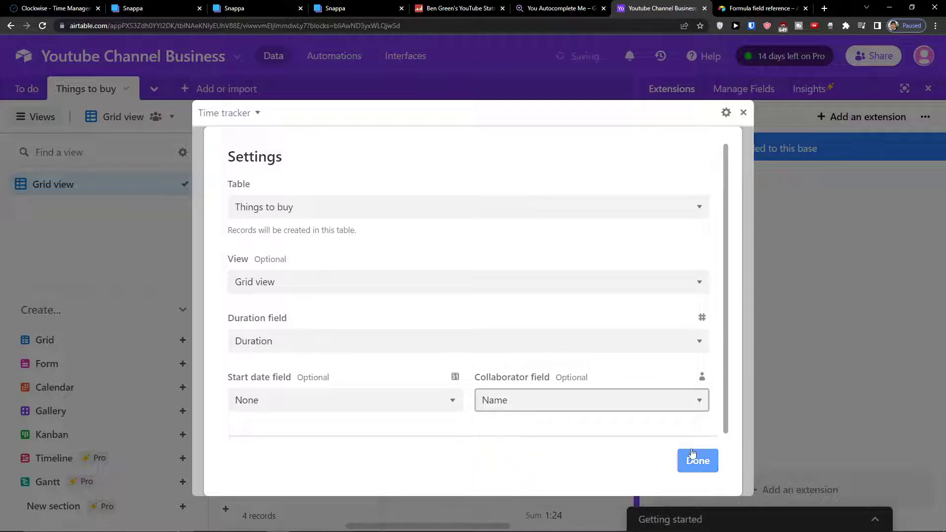
left_click(693, 456)
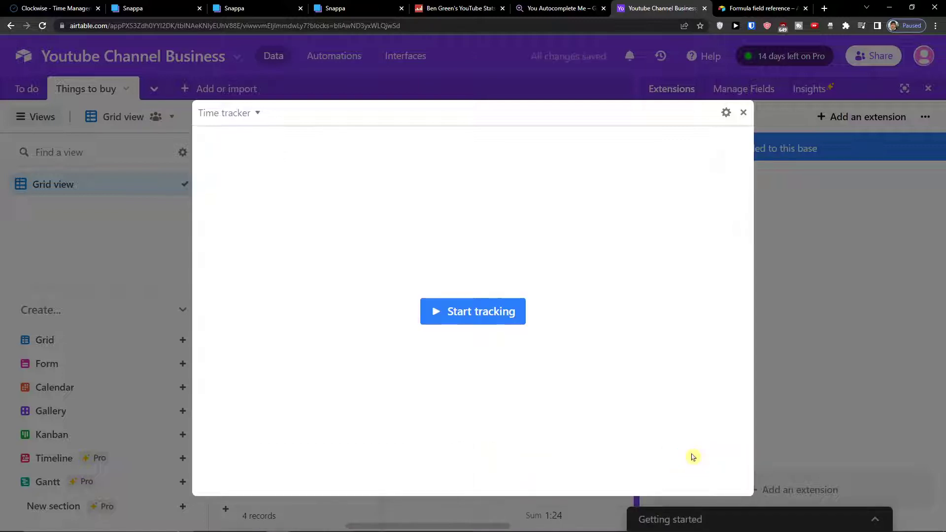
Start tracking time on the Youtube Video record.
left_click(485, 325)
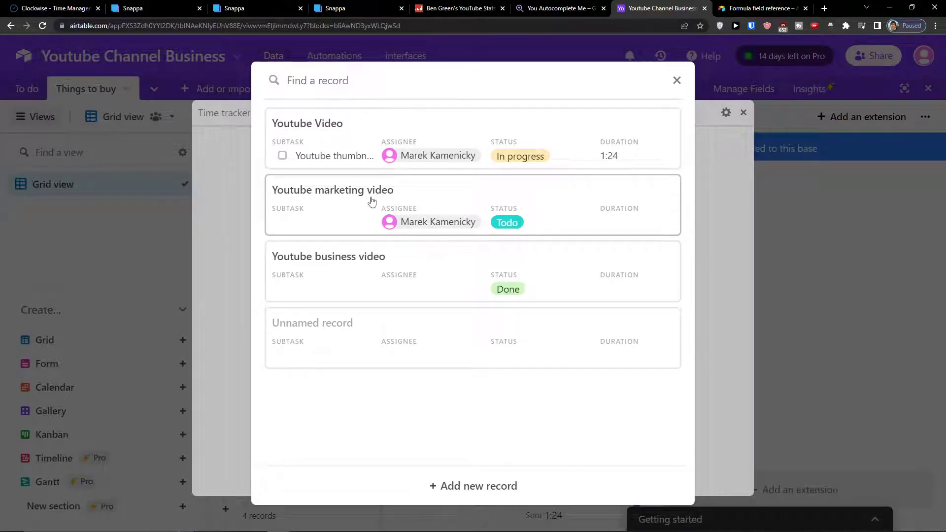
left_click(358, 133)
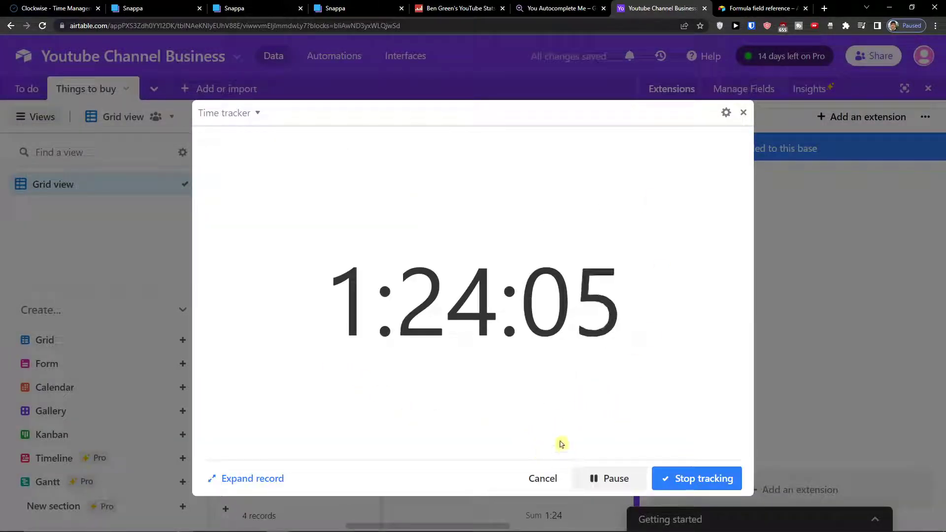
Expand the tracked record from the timer to review its fields and activity, and close it again.
left_click(252, 487)
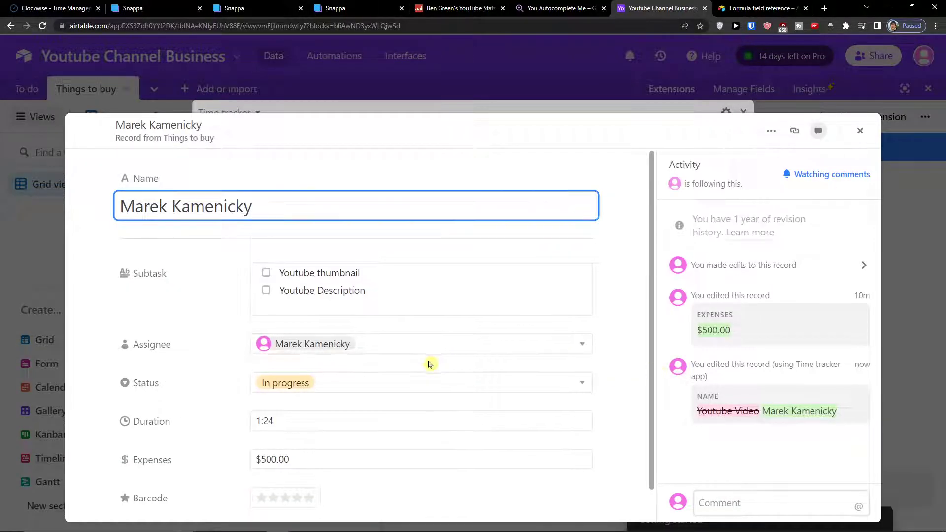
left_click(141, 142)
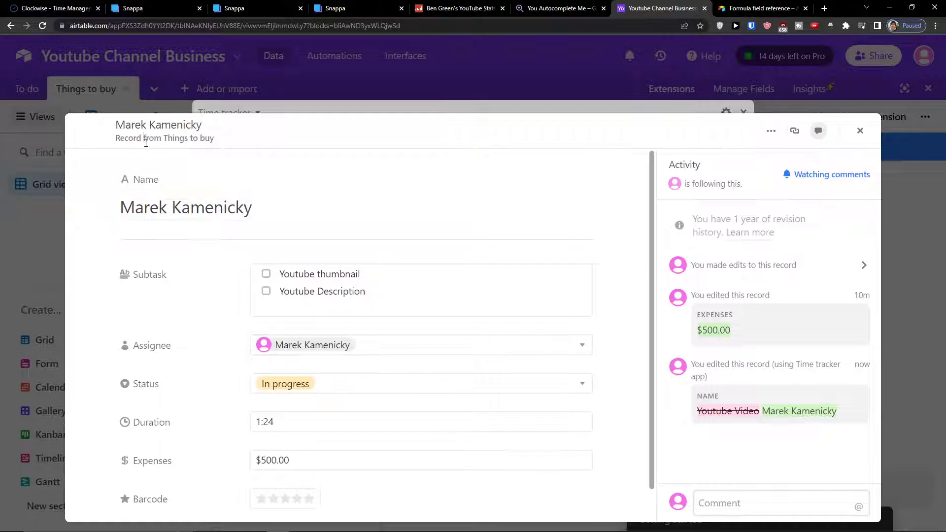
left_click(771, 131)
left_click(859, 132)
left_click(860, 132)
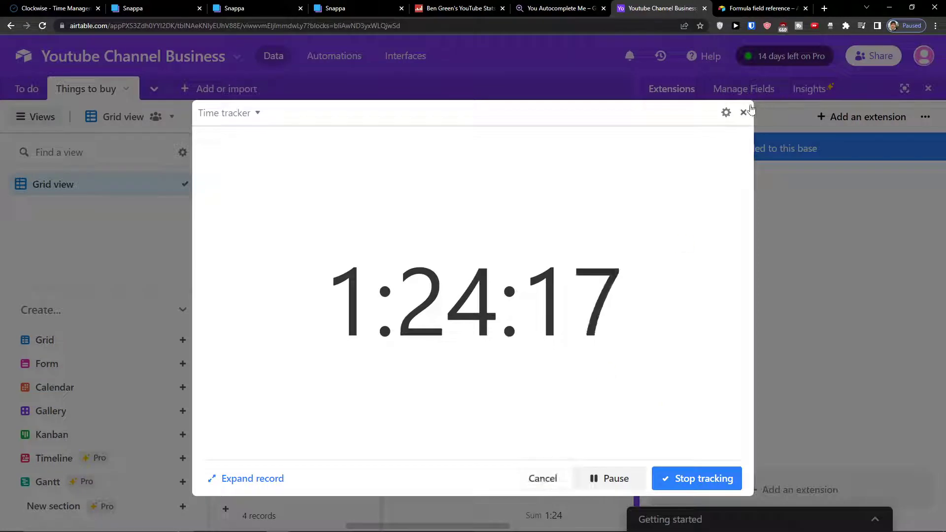
Leave the enlarged timer, check it in the extensions panel while hiding and reshowing the panel, and enlarge the timer again.
key("Escape")
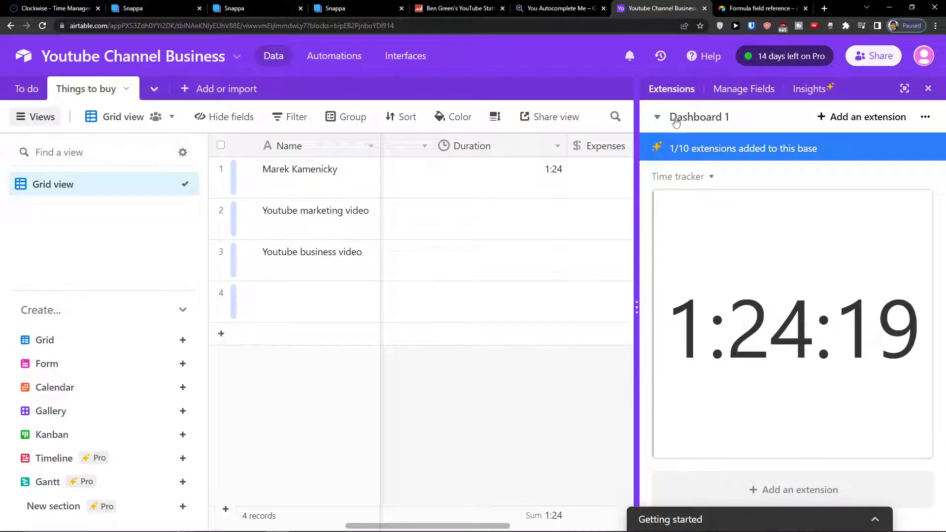
left_click(677, 91)
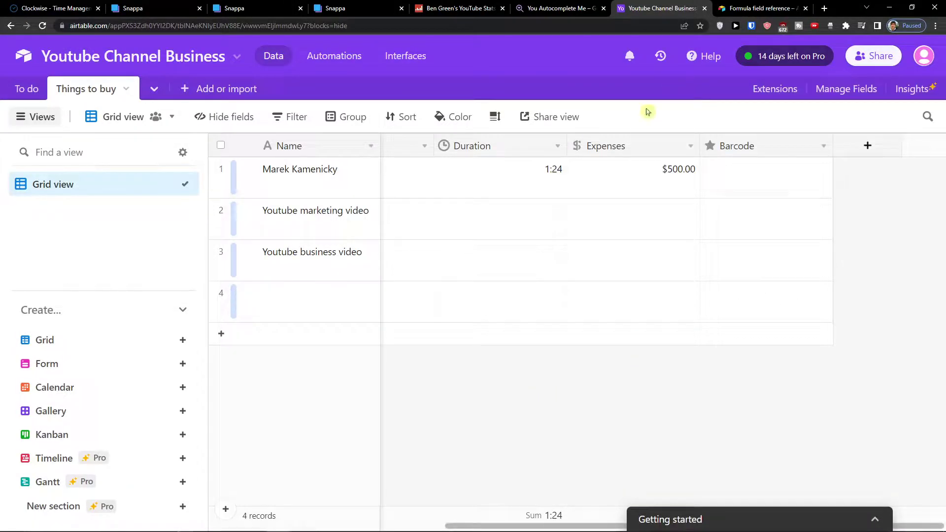
left_click(759, 89)
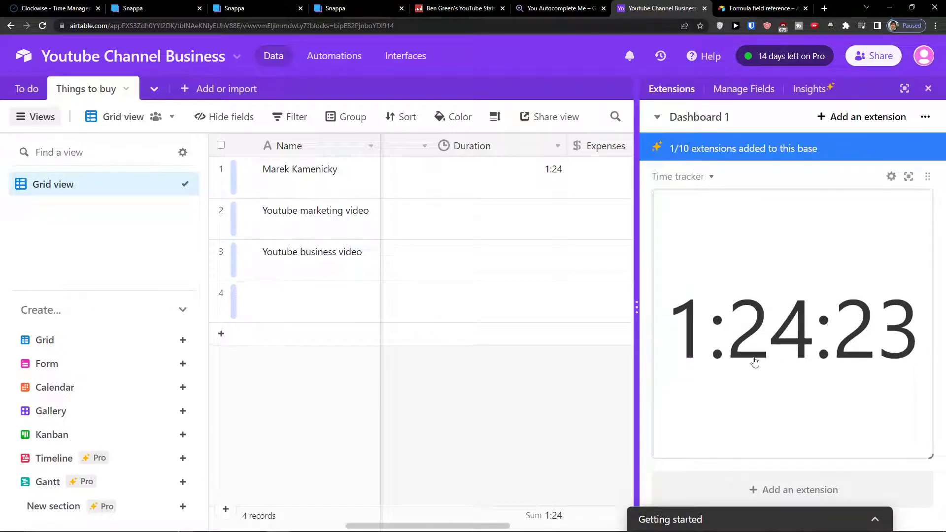
left_click(663, 93)
left_click(777, 94)
left_click(773, 274)
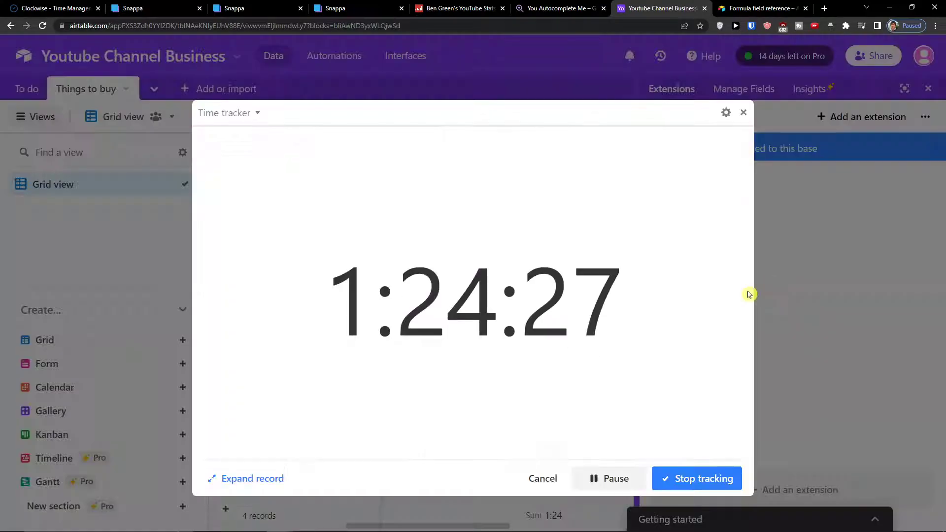
Stop tracking time on the record, and close the record's details and the enlarged Time tracker.
left_click(683, 483)
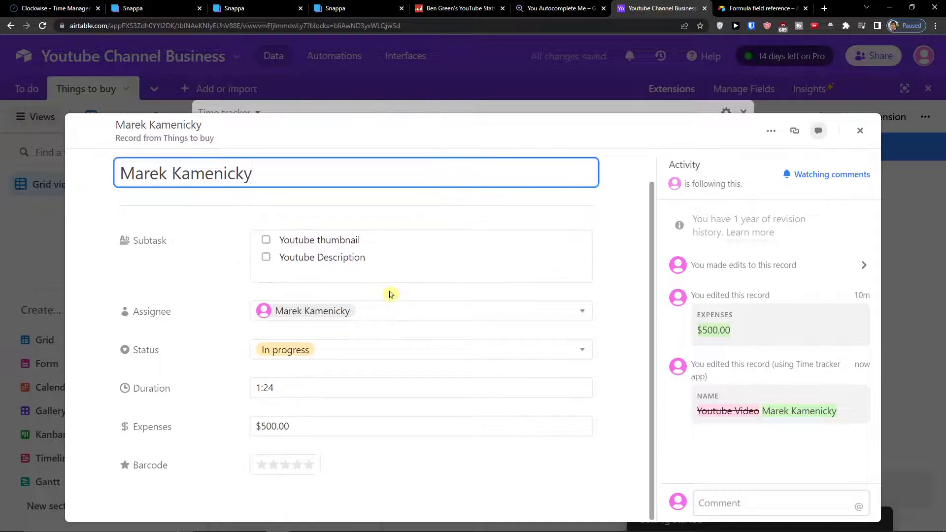
left_click(861, 131)
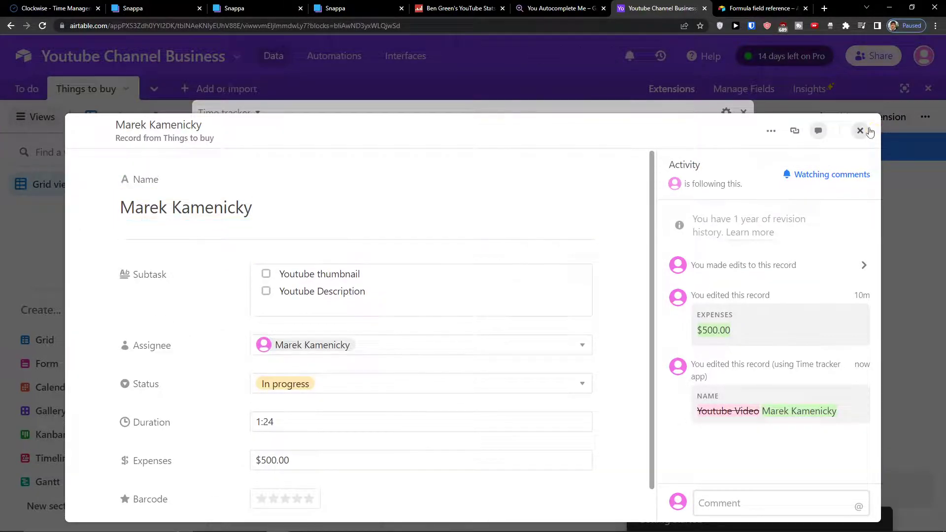
left_click(744, 113)
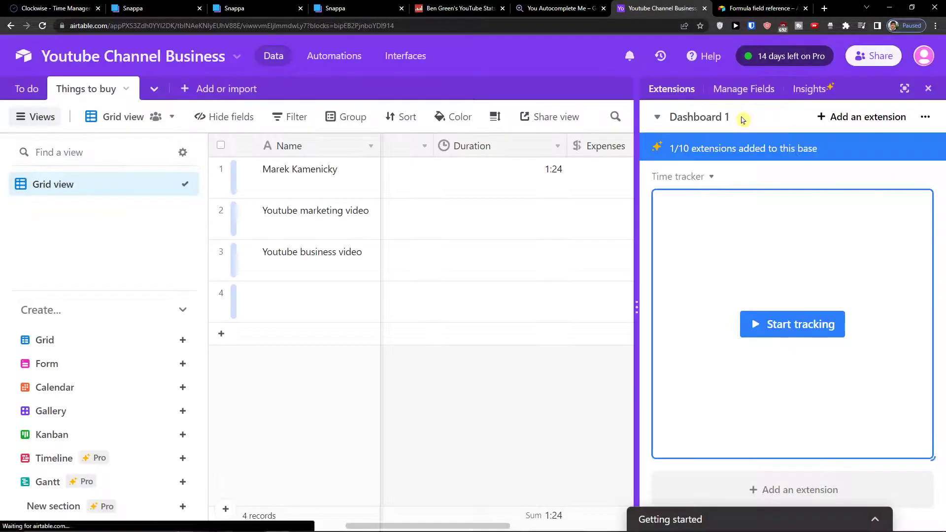
Hide the extensions panel to check the Duration column in the grid, and show the panel again.
left_click(672, 90)
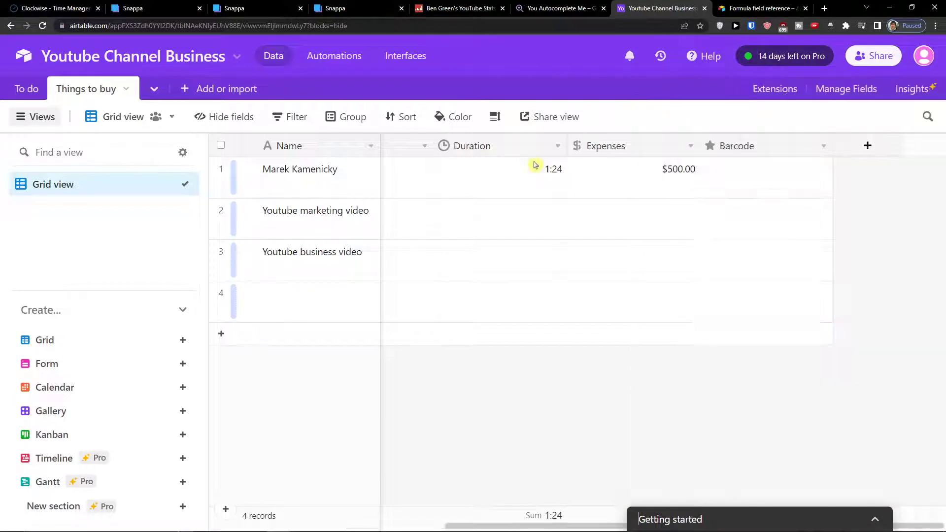
left_click(527, 226)
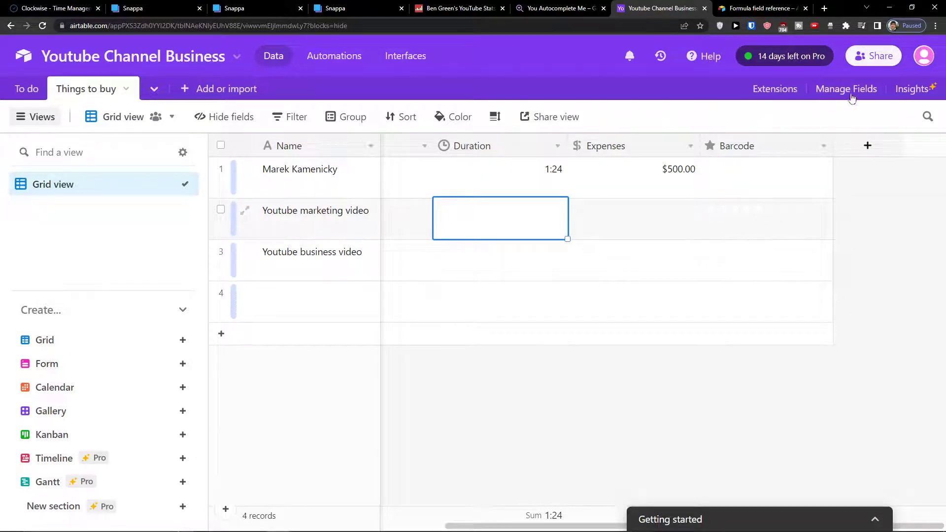
left_click(783, 89)
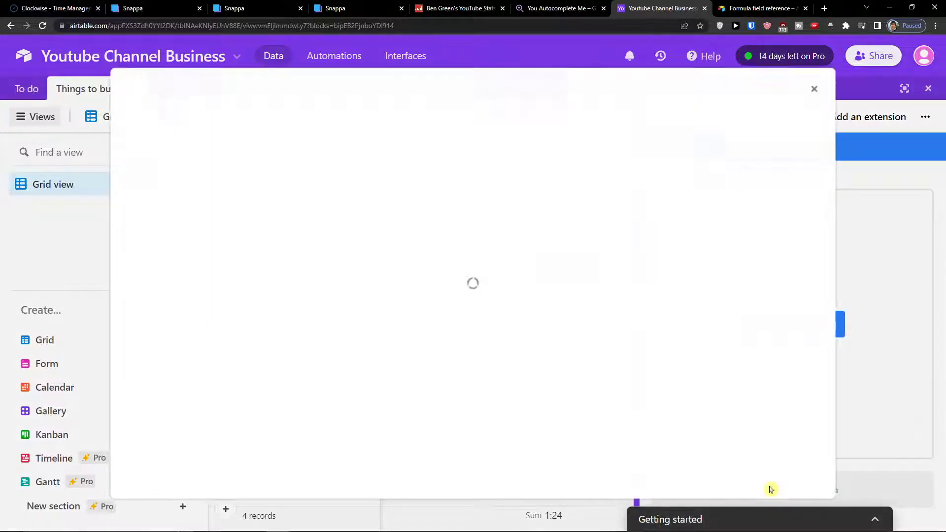
Add another Time tracker extension from the marketplace's extensions made by Airtable.
left_click(774, 489)
scroll(543, 250, "down", 5)
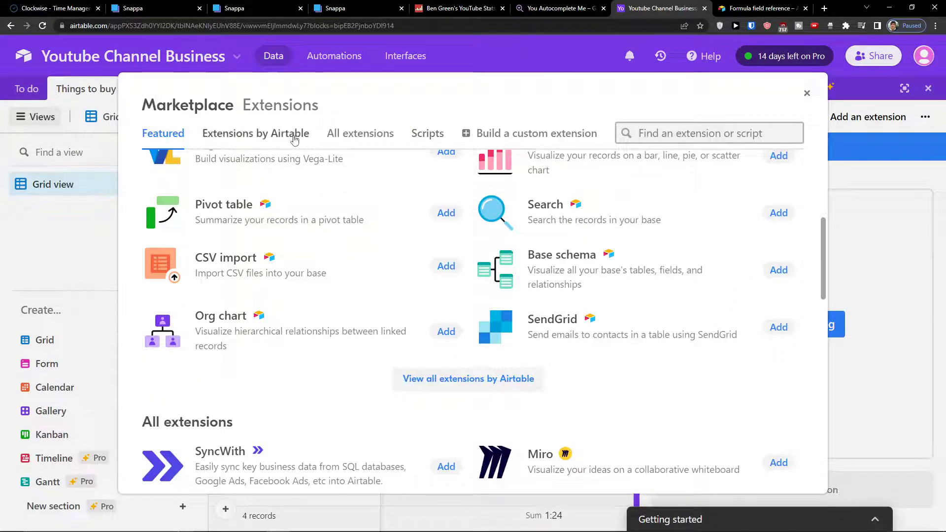
left_click(256, 133)
scroll(489, 246, "down", 1)
scroll(490, 247, "down", 8)
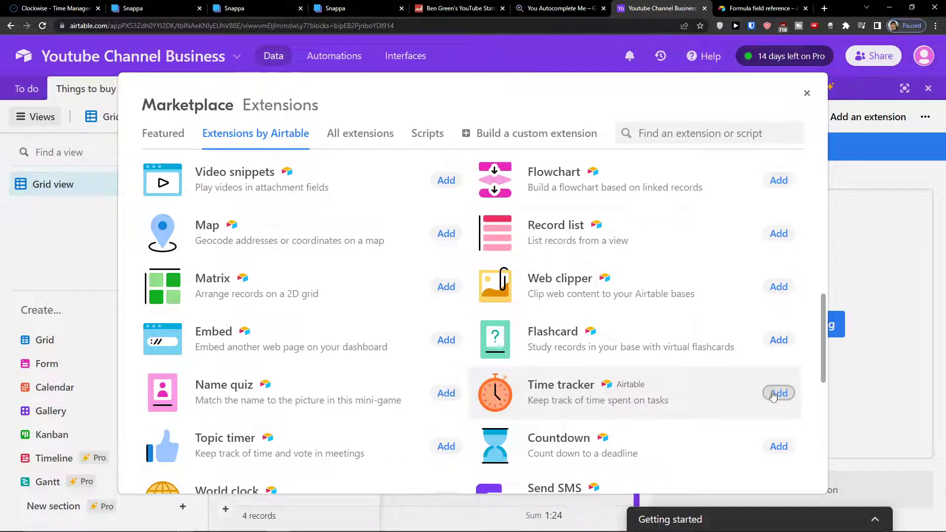
left_click(778, 393)
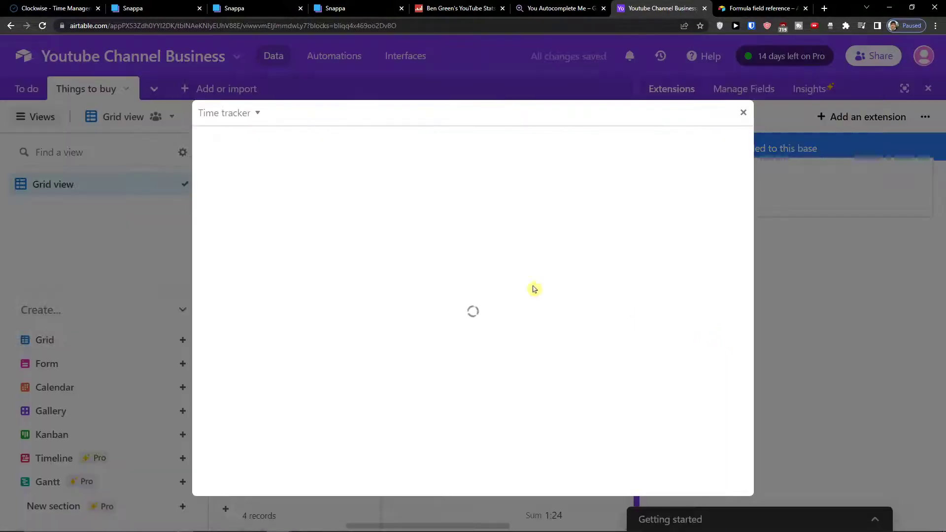
Configure the new Time tracker with the Things to buy table, Grid view, and Duration as the duration field.
left_click(317, 217)
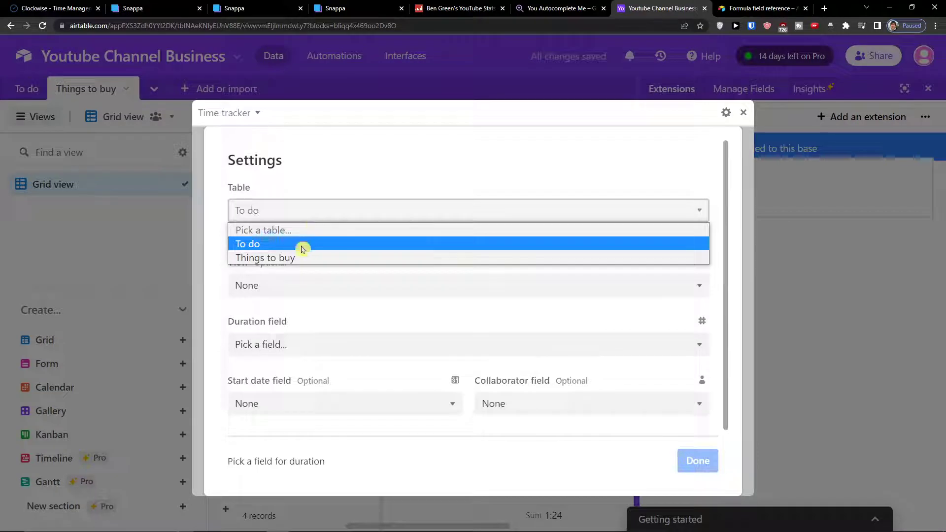
left_click(281, 258)
left_click(279, 284)
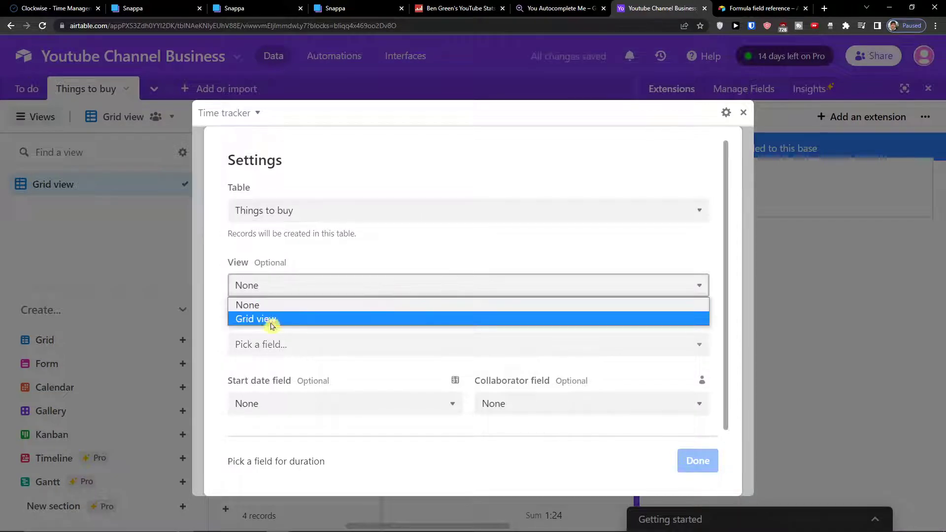
left_click(272, 319)
left_click(273, 345)
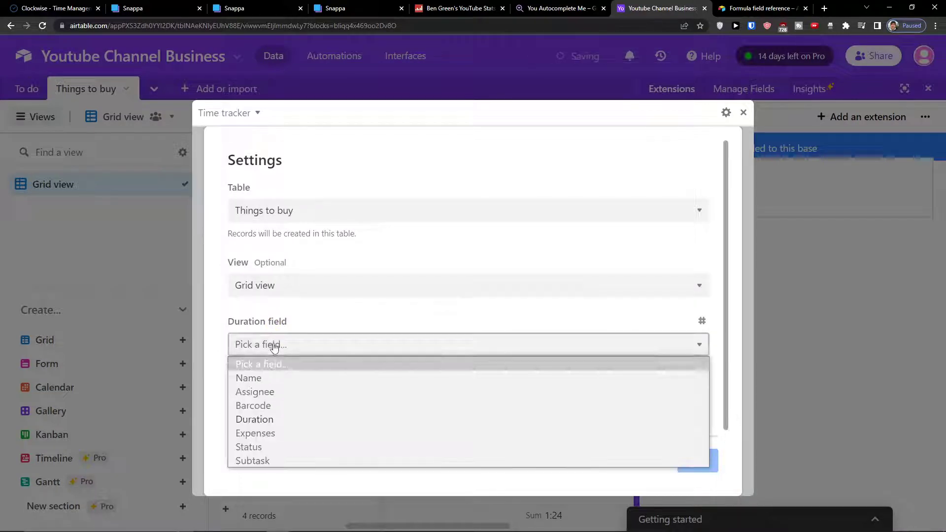
left_click(265, 423)
Keep the start date field at None, set the collaborator field to Name, and finish the Time tracker settings.
left_click(268, 412)
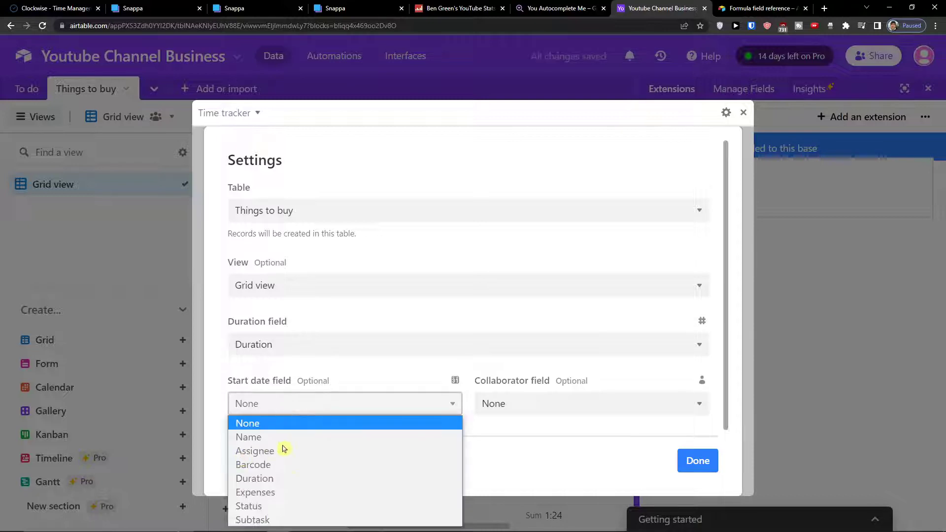
left_click(342, 403)
left_click(583, 413)
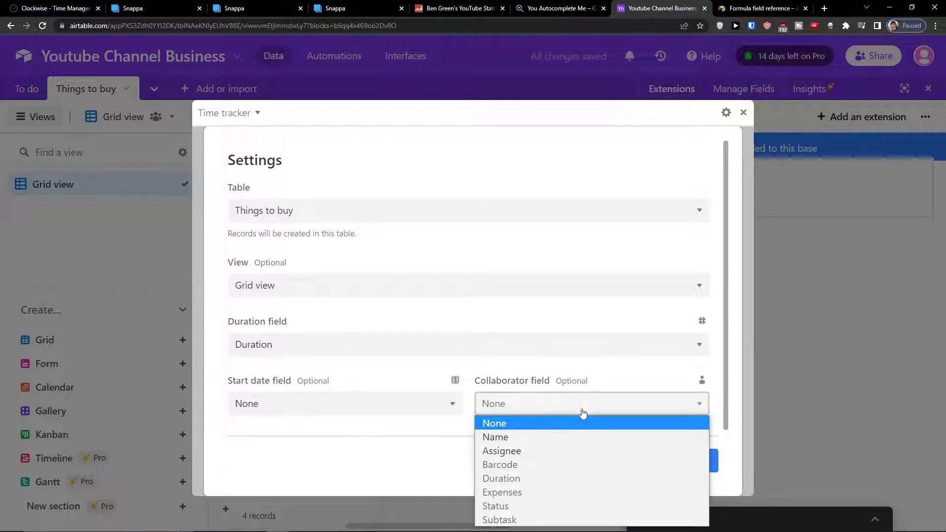
left_click(514, 451)
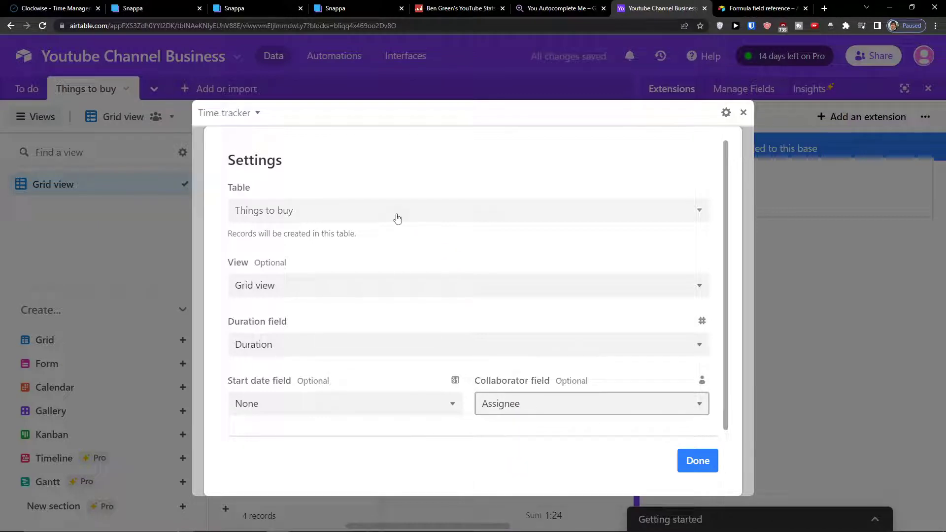
left_click(593, 406)
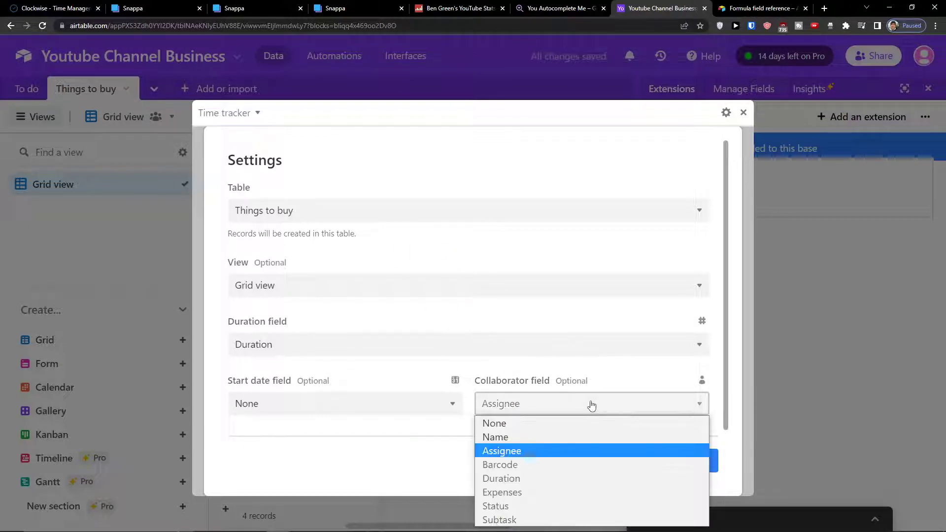
left_click(593, 406)
left_click(594, 406)
left_click(549, 440)
left_click(680, 458)
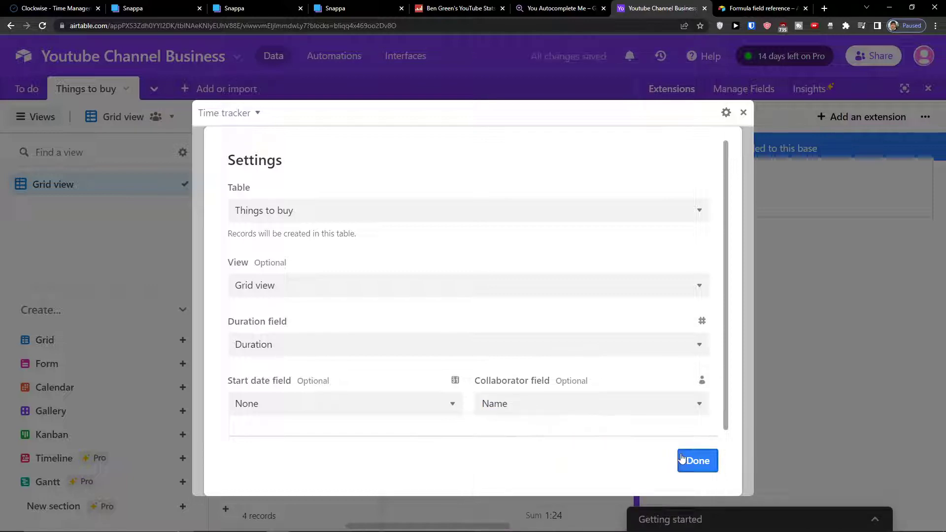
Start tracking time on the Youtube marketing video record and close the enlarged Time tracker.
left_click(482, 312)
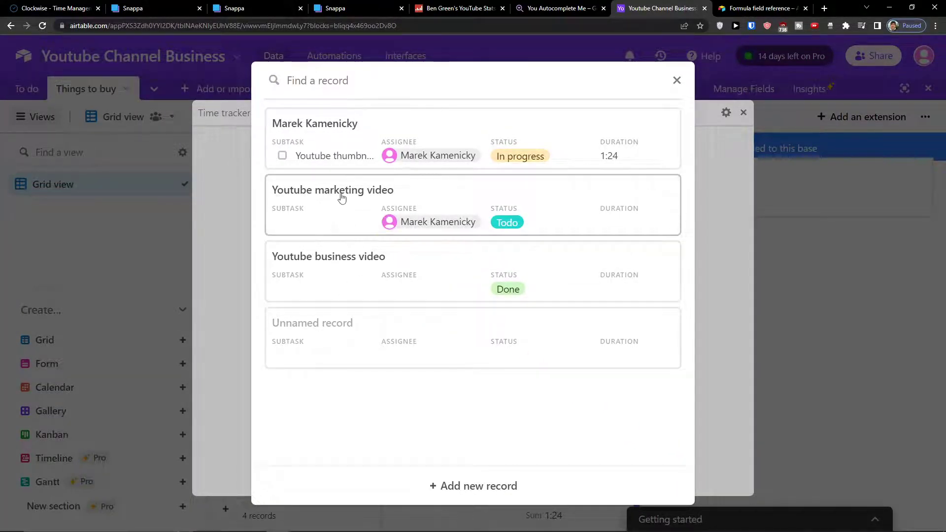
left_click(626, 230)
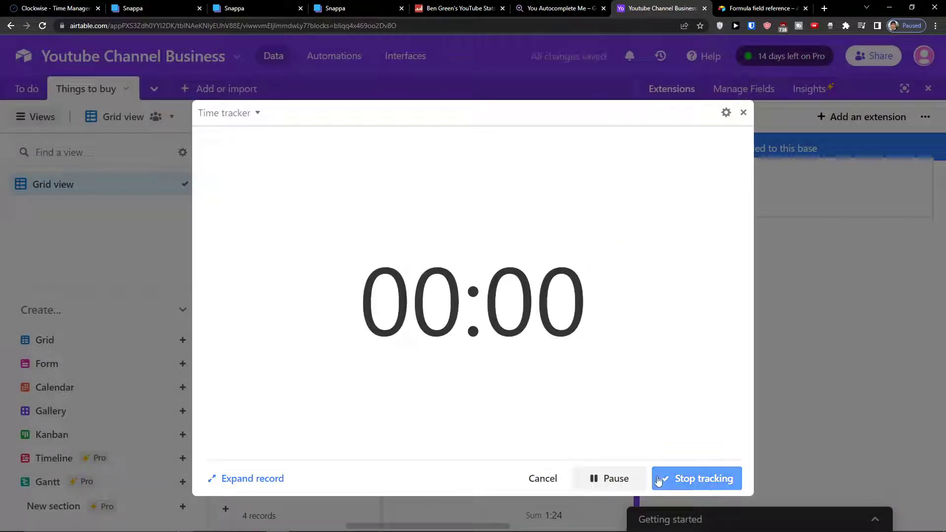
left_click(743, 112)
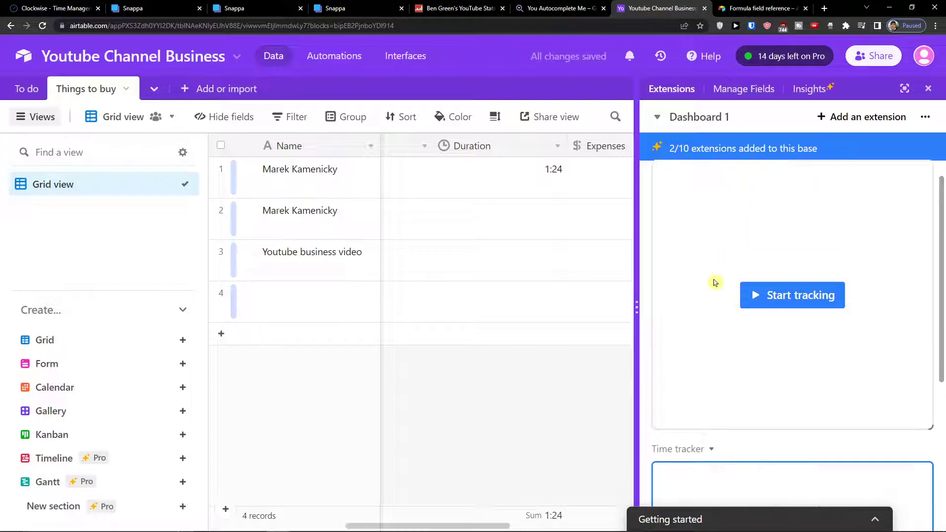
Review the first Time tracker's options and settings, and leave the settings without changing anything.
left_click(713, 178)
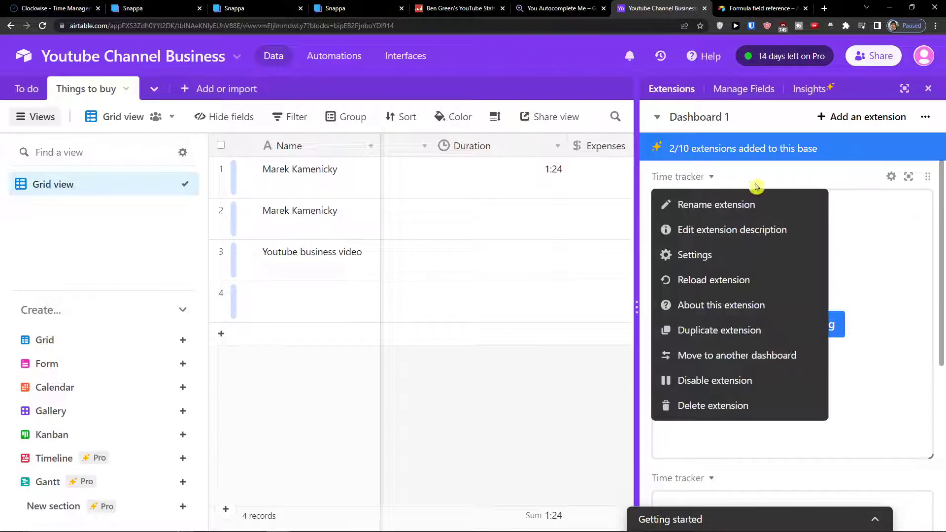
left_click(891, 179)
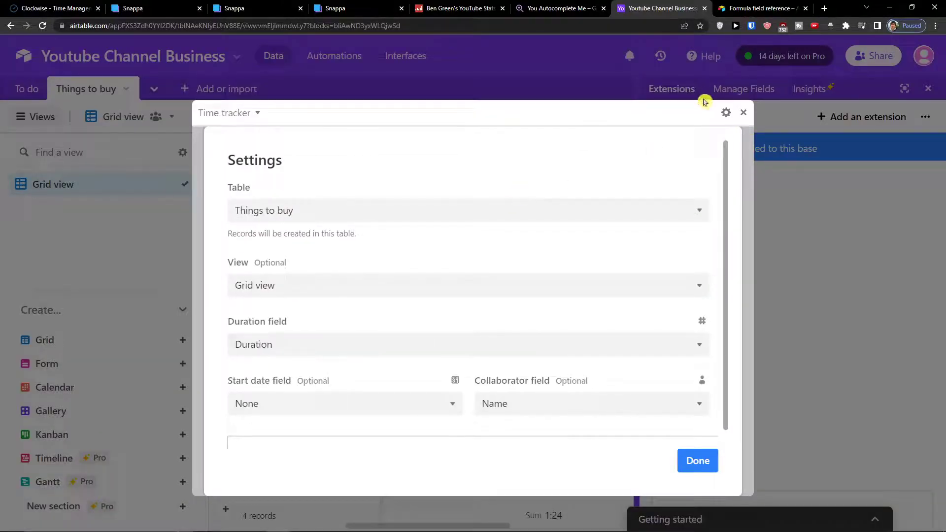
left_click(743, 119)
scroll(848, 276, "down", 3)
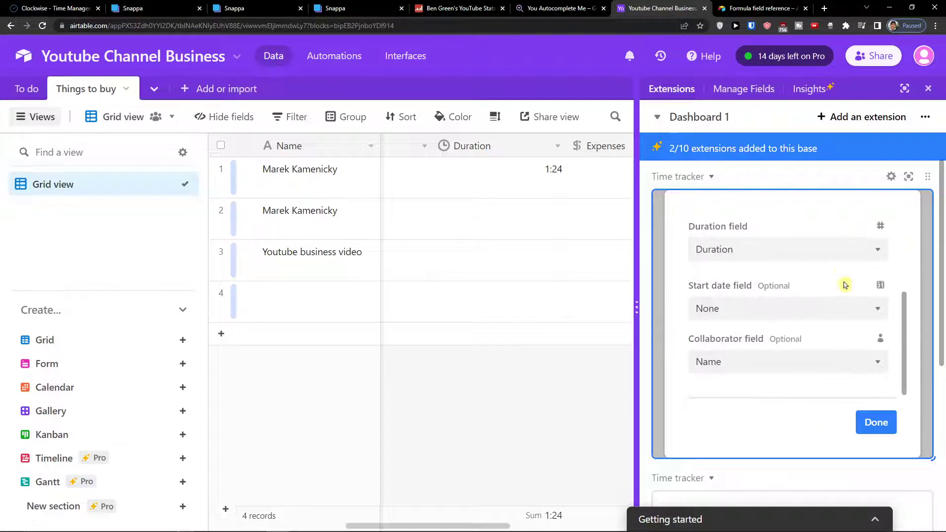
left_click(872, 421)
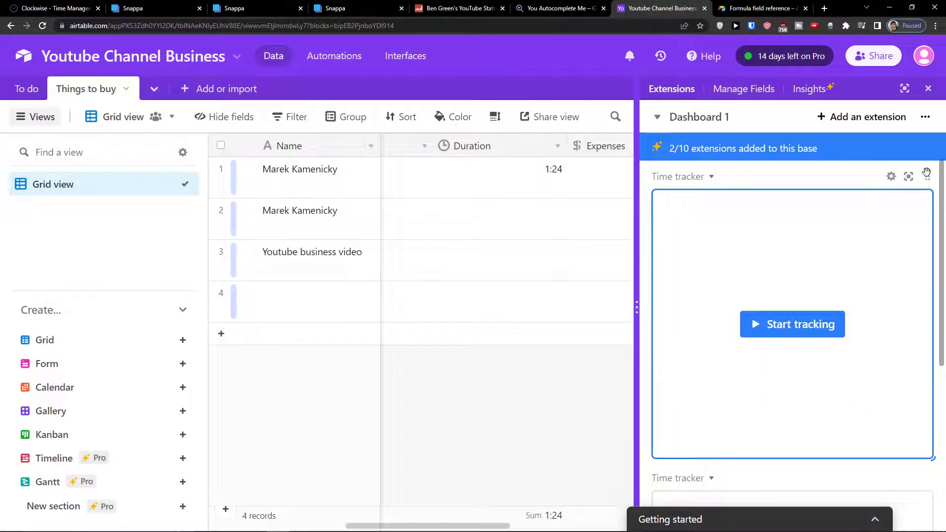
Check the running second Time tracker, and review the first tracker's settings in enlarged view once more.
scroll(788, 320, "down", 5)
left_click(777, 316)
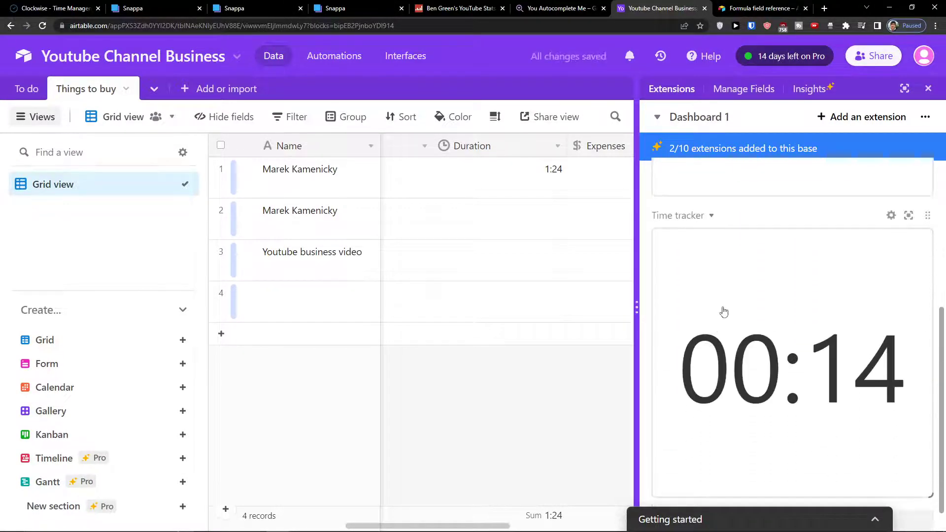
scroll(736, 299, "up", 5)
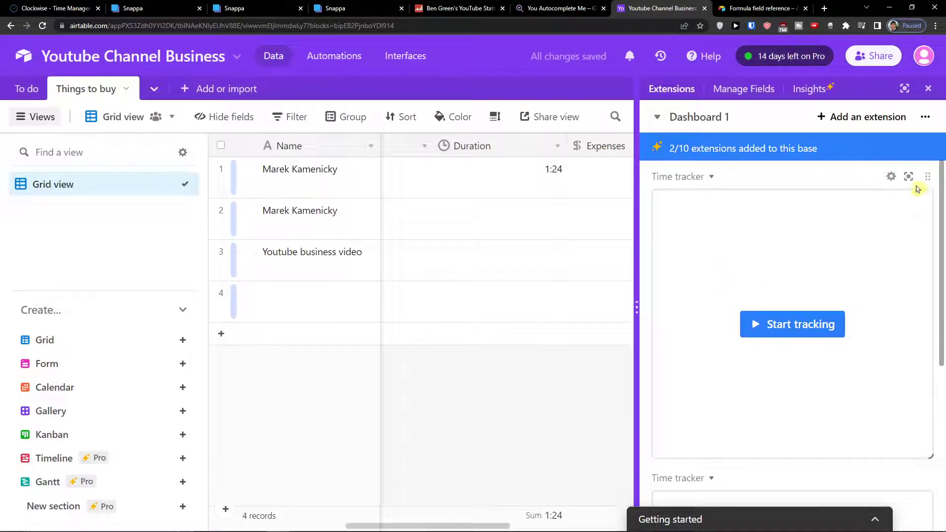
left_click(891, 177)
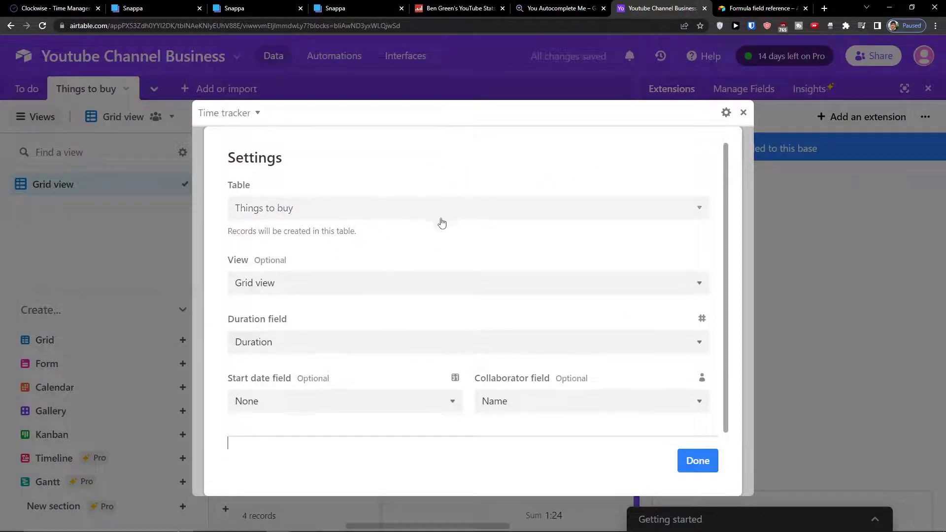
left_click(743, 113)
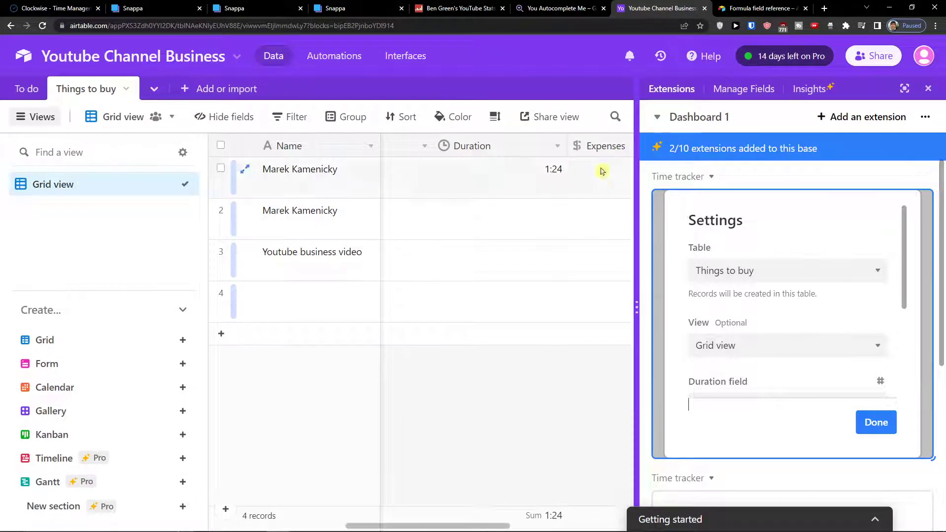
Hide the extensions panel to check the Duration column and the Getting started guide, and show the panel again.
left_click(664, 96)
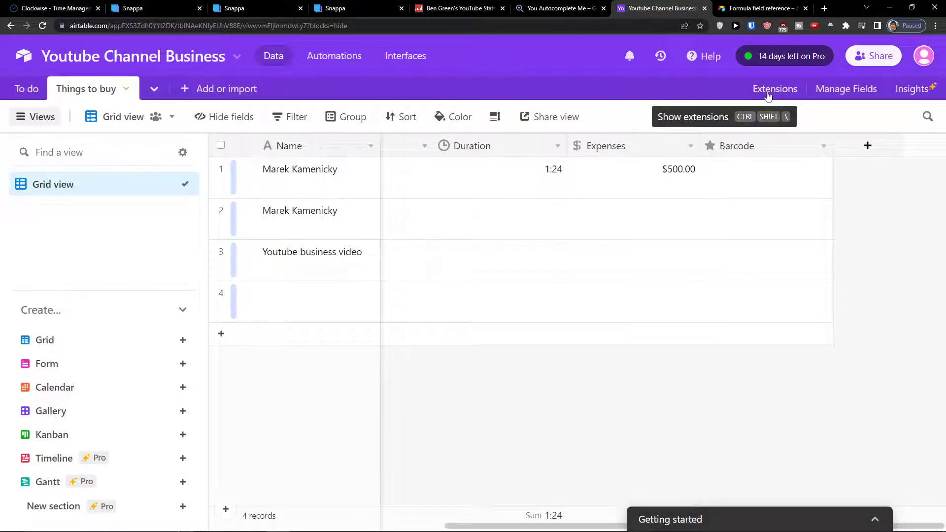
left_click(528, 213)
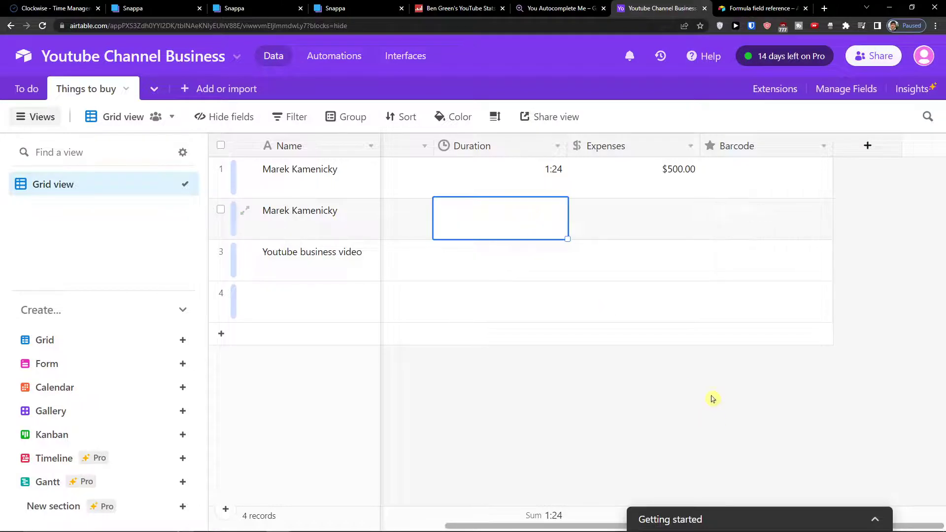
left_click(791, 519)
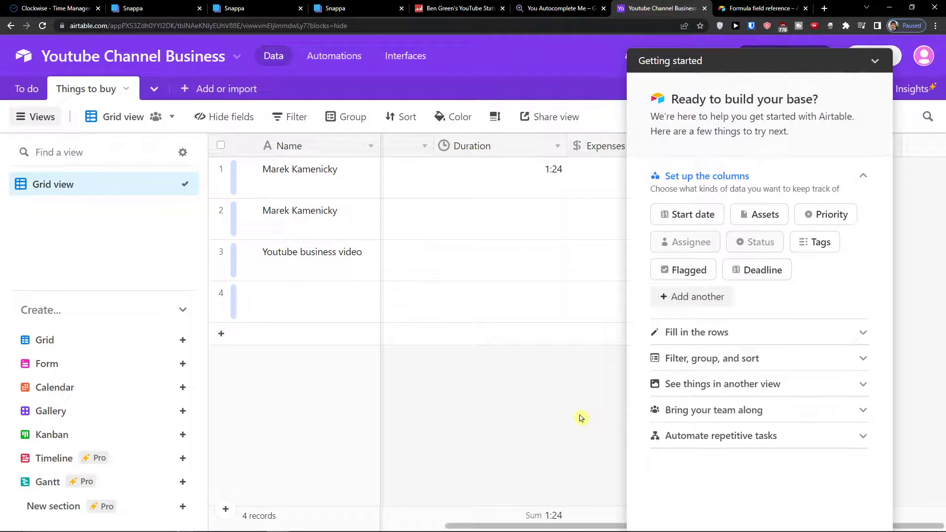
left_click(874, 61)
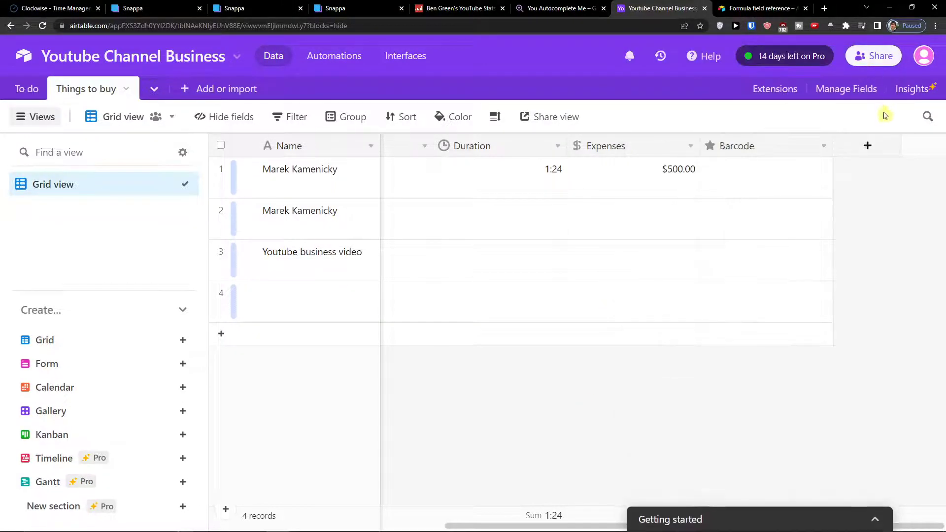
left_click(790, 94)
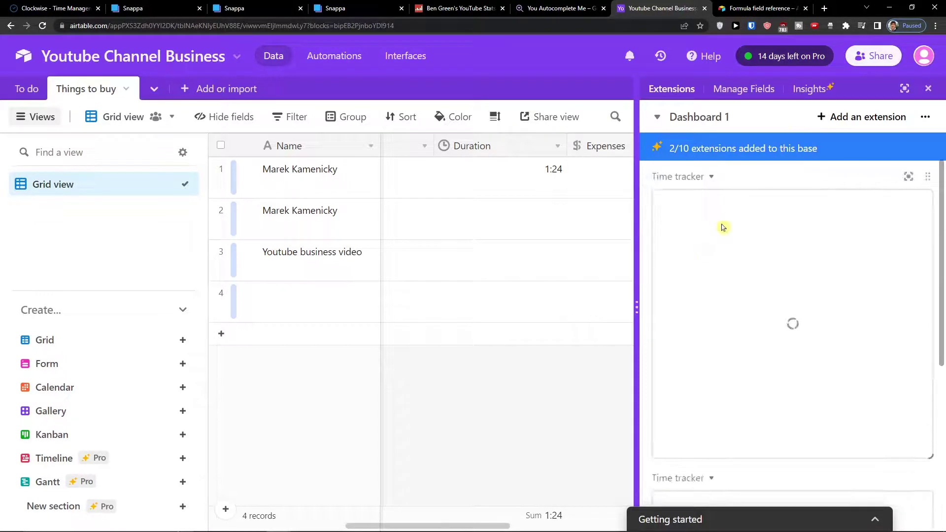
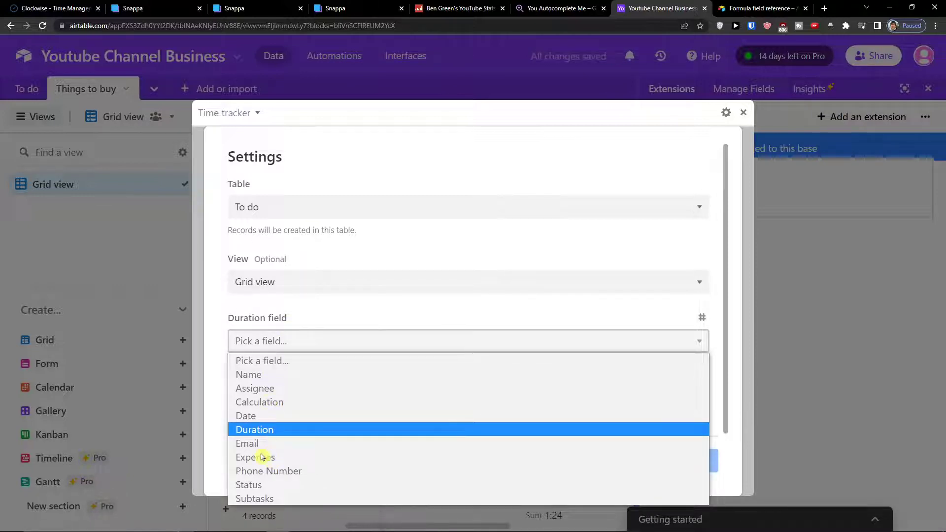
Set the Time tracker's table to Things to buy and its duration field to Duration.
left_click(270, 430)
left_click(316, 217)
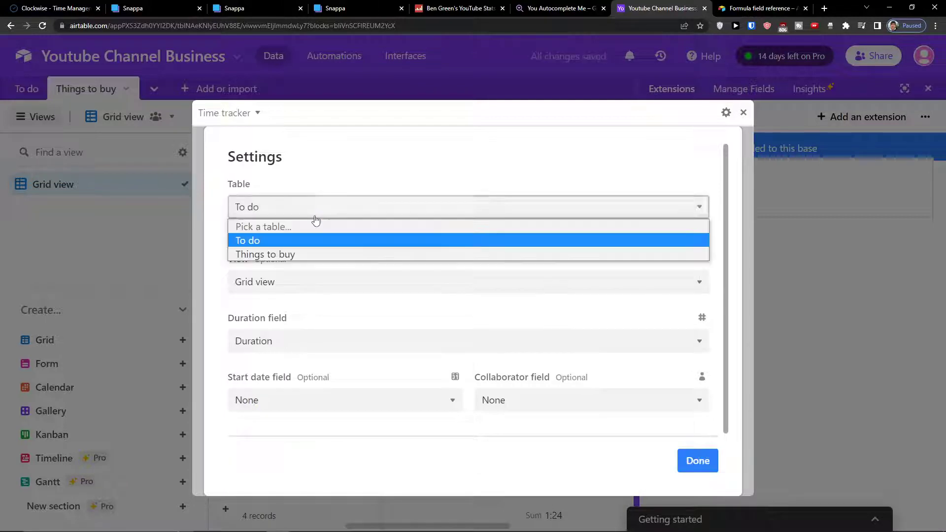
left_click(296, 254)
left_click(283, 342)
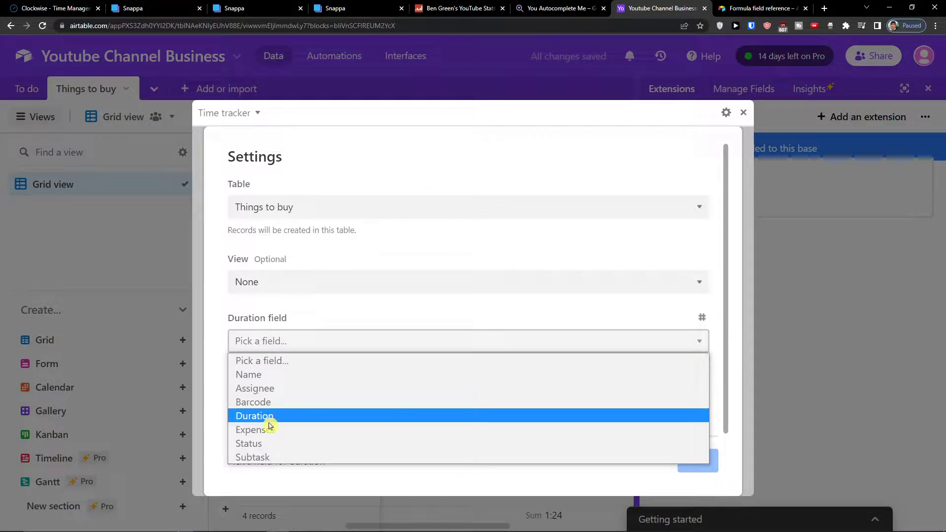
left_click(270, 418)
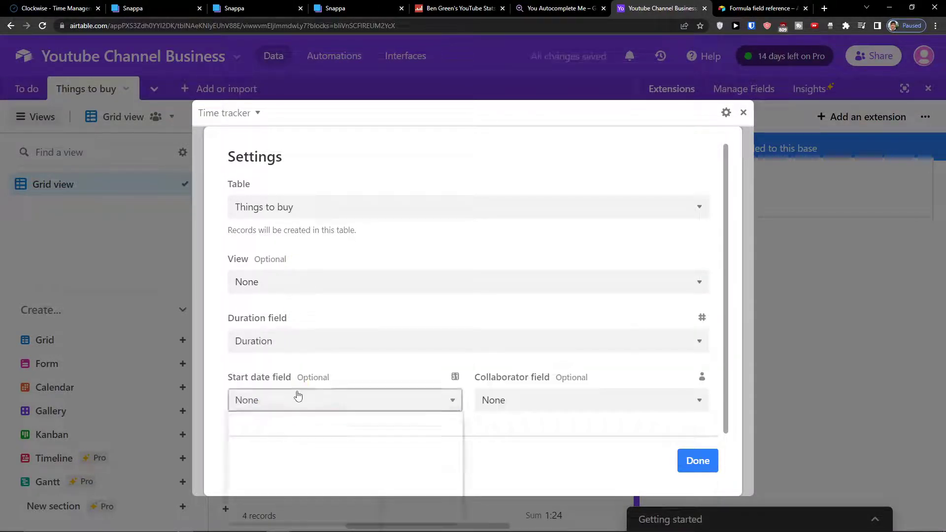
Check the start date field choices without picking one, finish the Time tracker settings and close its enlarged view.
left_click(297, 400)
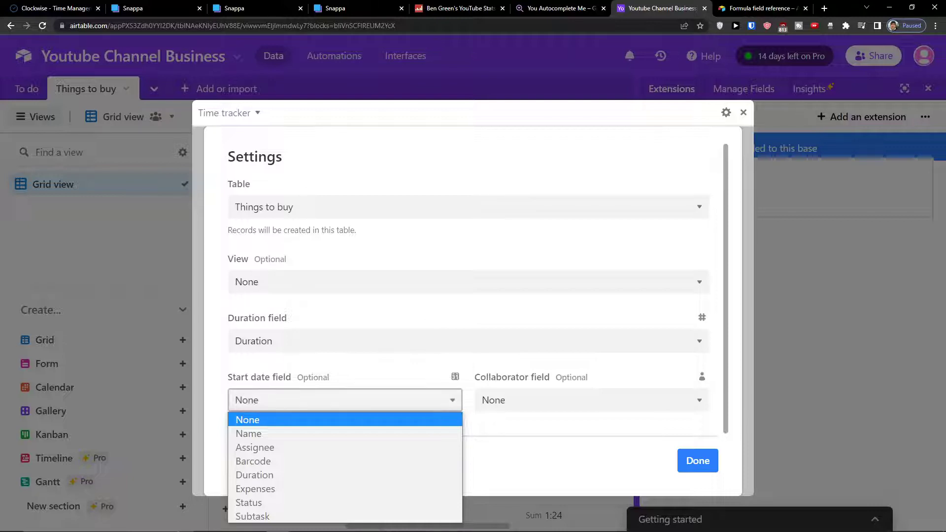
key("Escape")
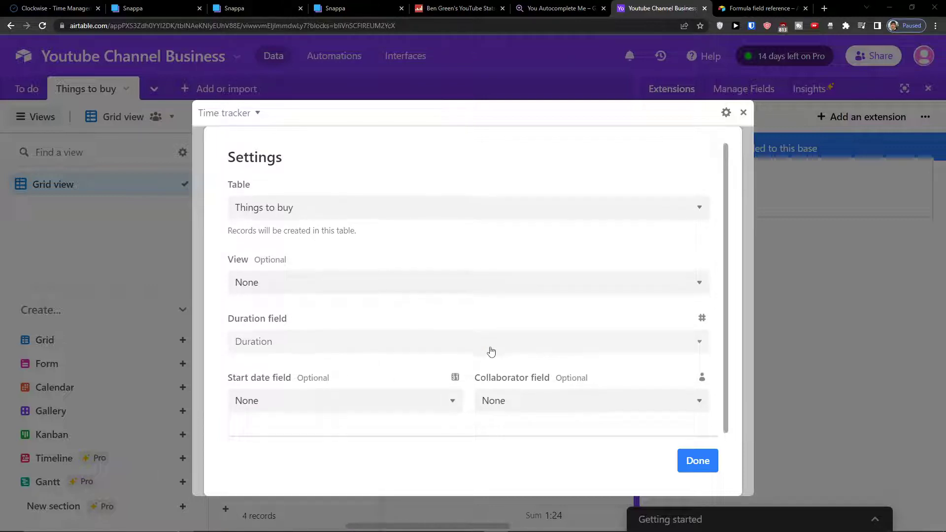
mouse_move(5, 530)
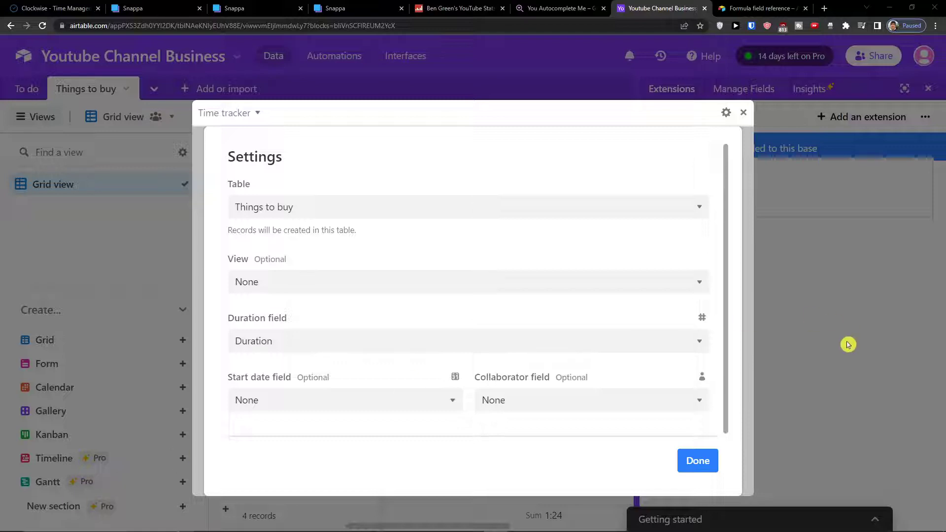
left_click(704, 466)
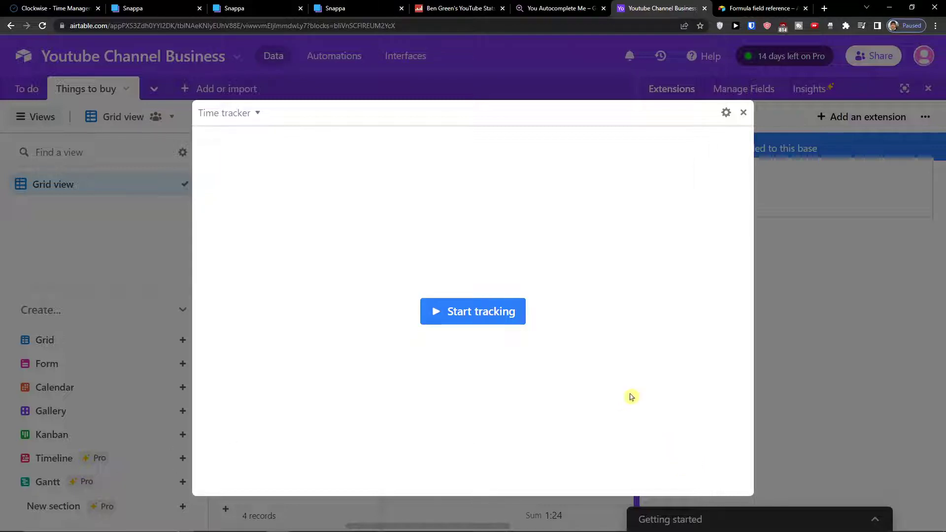
left_click(743, 113)
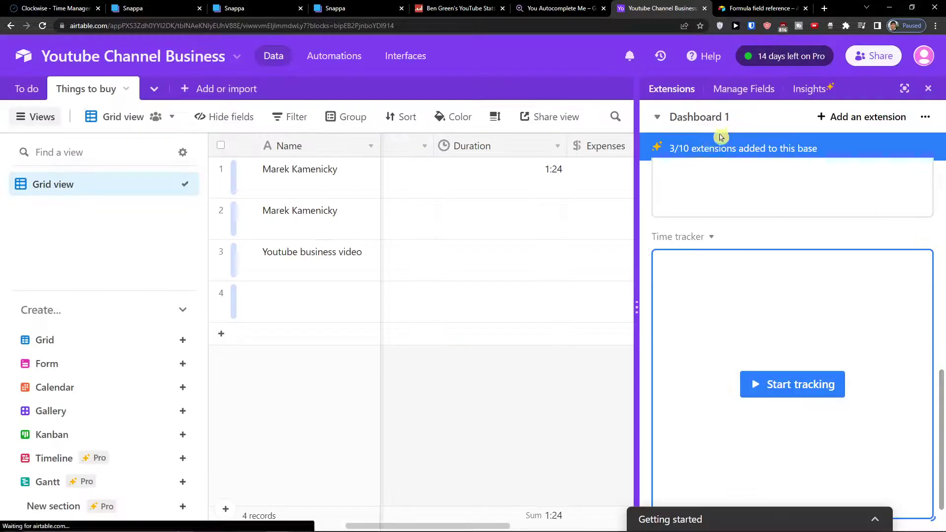
Enlarge the running Time tracker, pause and stop its tracking, and close the saved record and the enlarged tracker.
left_click(791, 379)
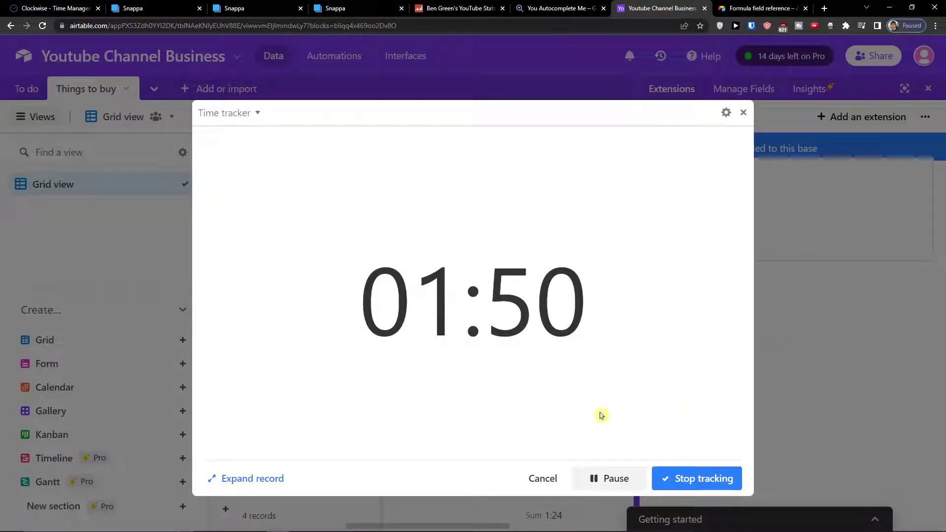
left_click(629, 480)
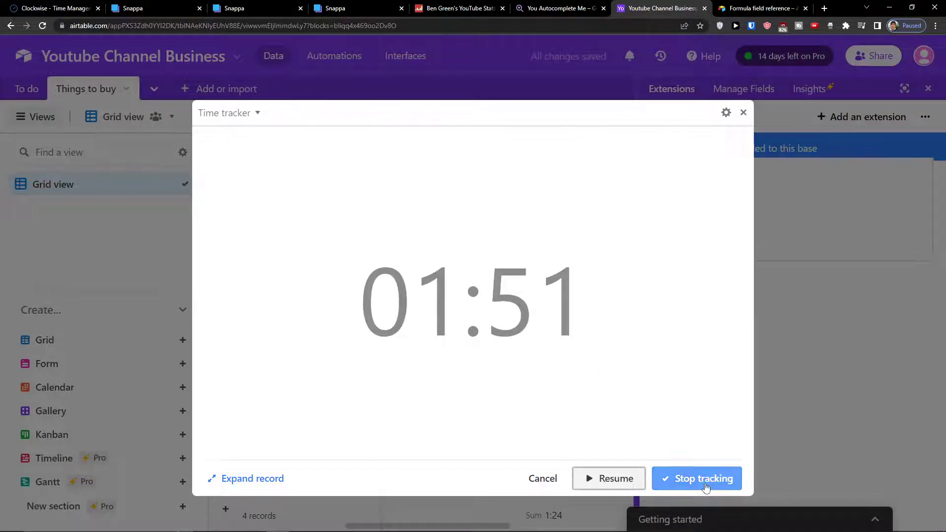
left_click(700, 481)
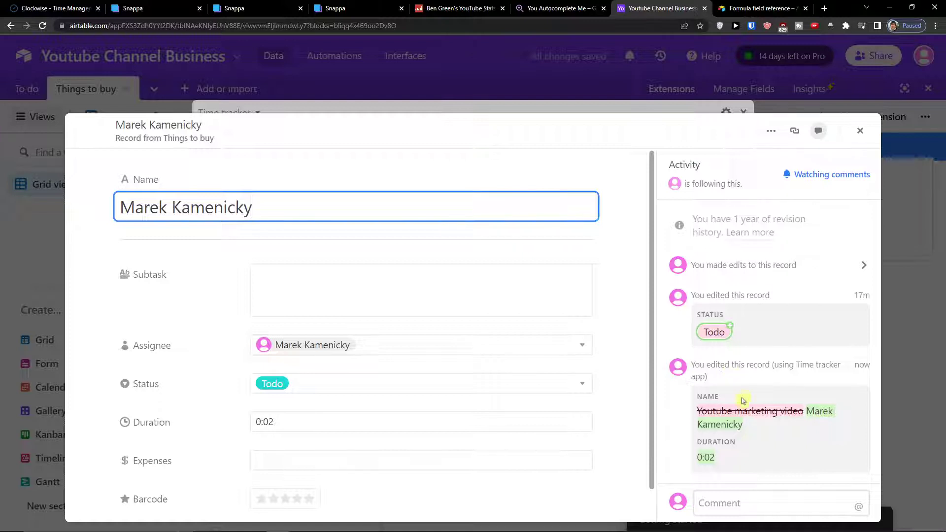
left_click(898, 402)
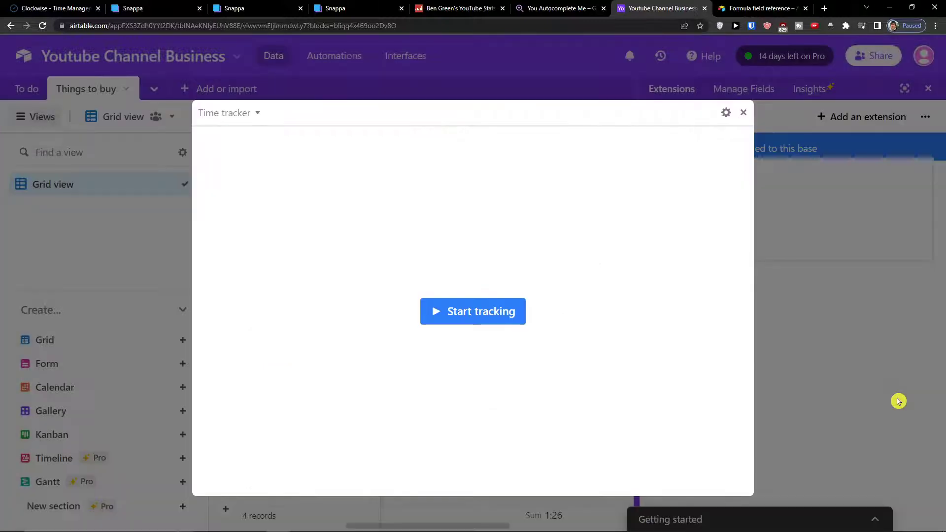
left_click(743, 112)
Rename the second record as Youtube Video and the first record as Youtube marketing video.
double_click(335, 212)
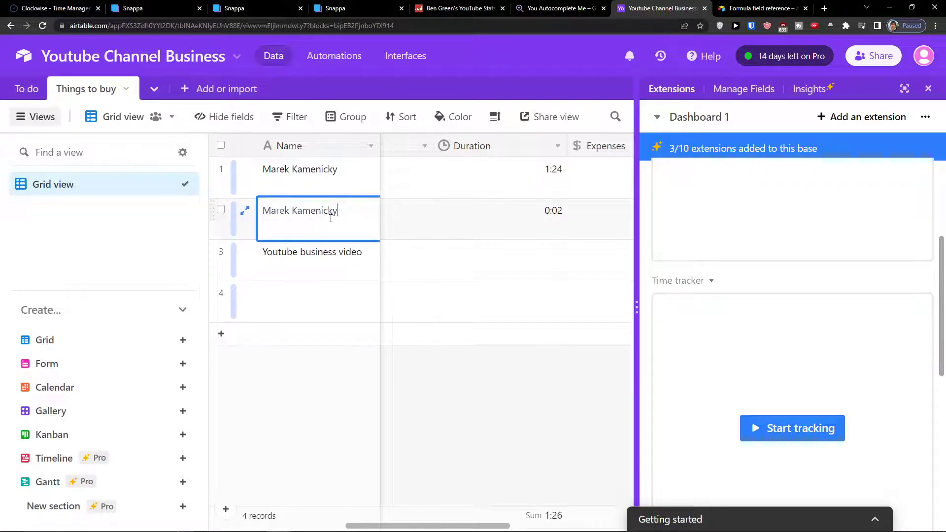
triple_click(330, 216)
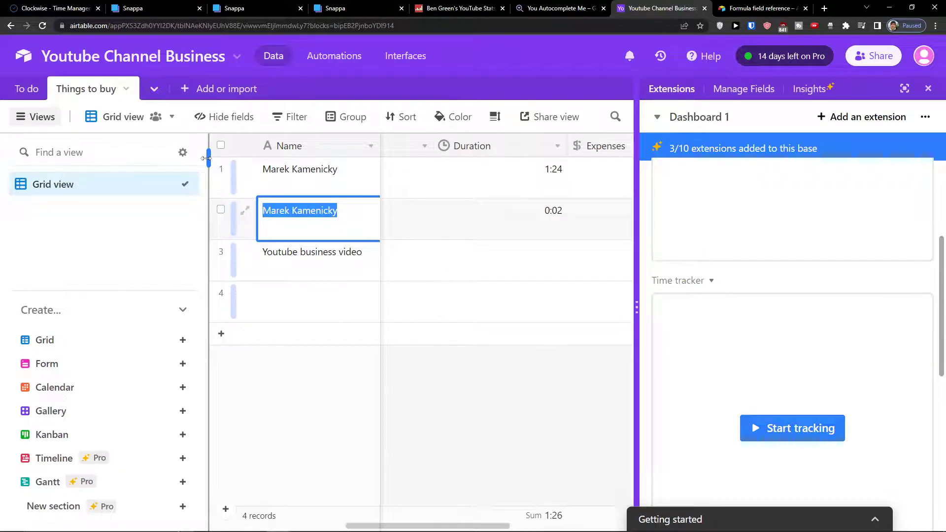
type("Youtube Video")
left_click(303, 184)
triple_click(303, 181)
type("Y")
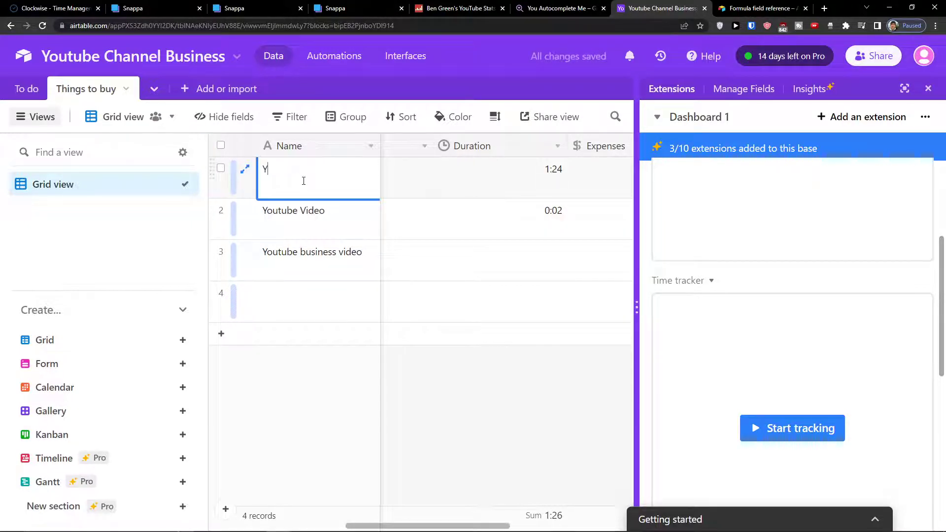
type("outube marketing video")
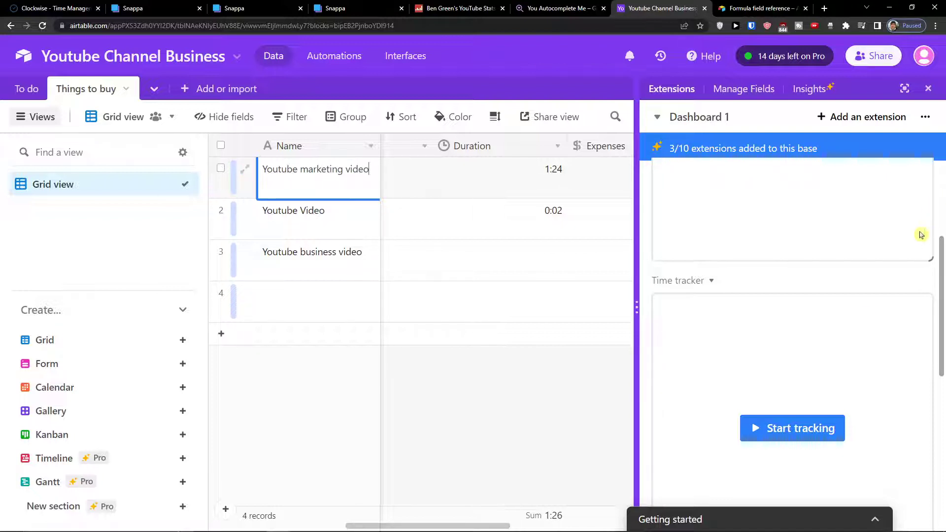
Set the collaborator field to None in the settings of the Time tracker that was just stopped.
left_click(890, 280)
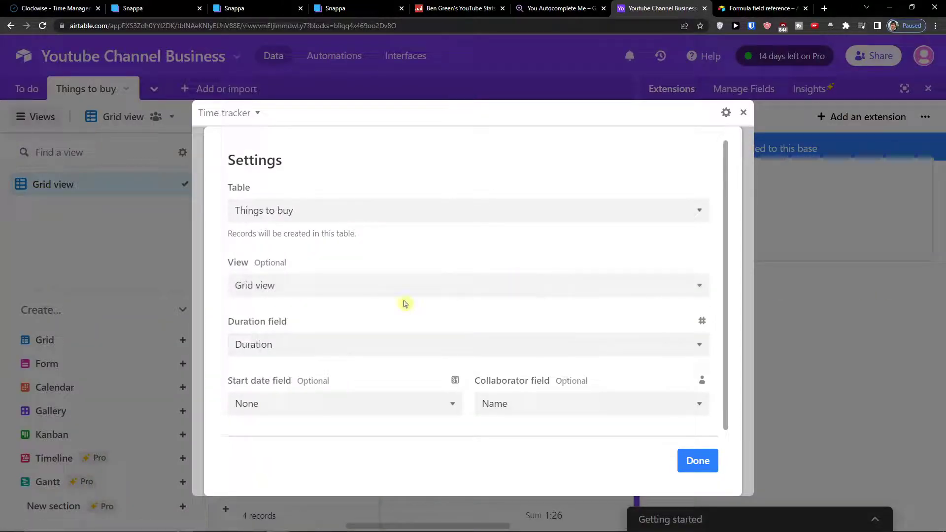
scroll(409, 309, "down", 1)
left_click(505, 394)
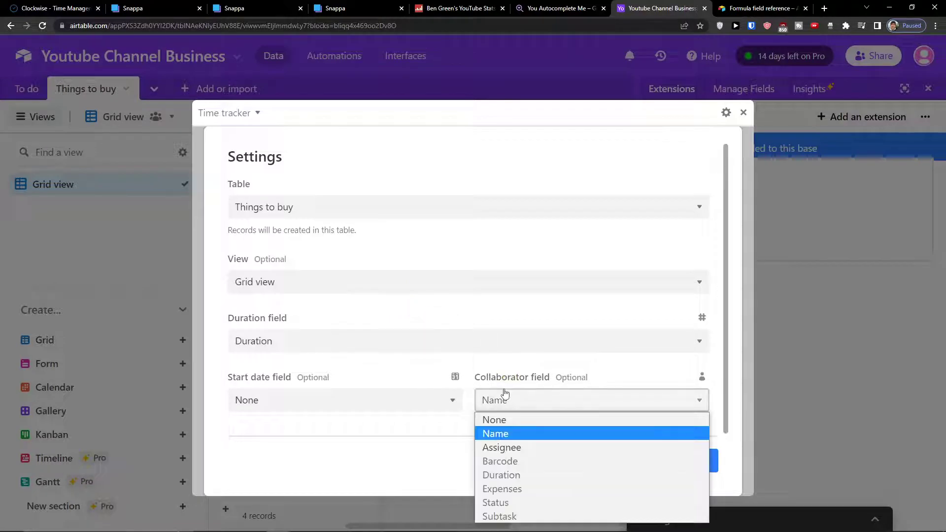
left_click(492, 417)
left_click(521, 409)
left_click(509, 420)
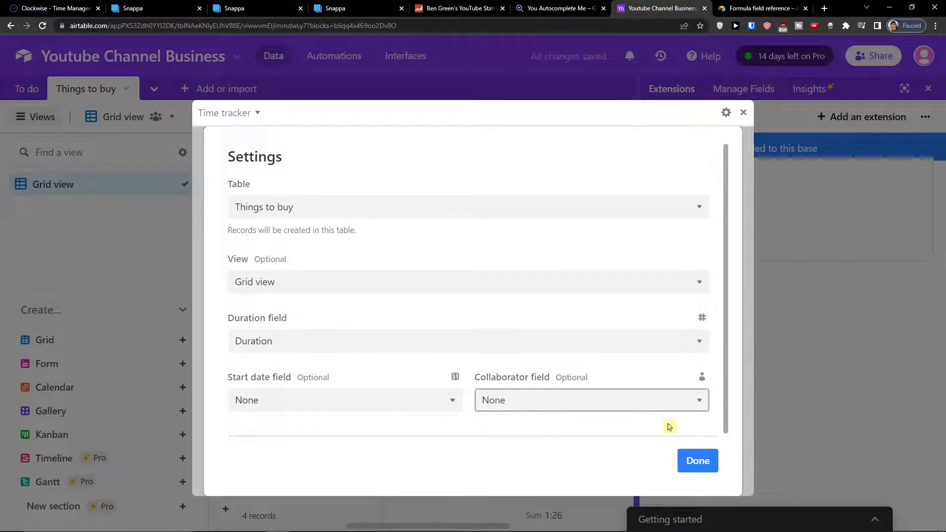
Review the tracker's view and duration field choices, keep Grid view and Duration, and close the enlarged settings.
scroll(503, 405, "up", 1)
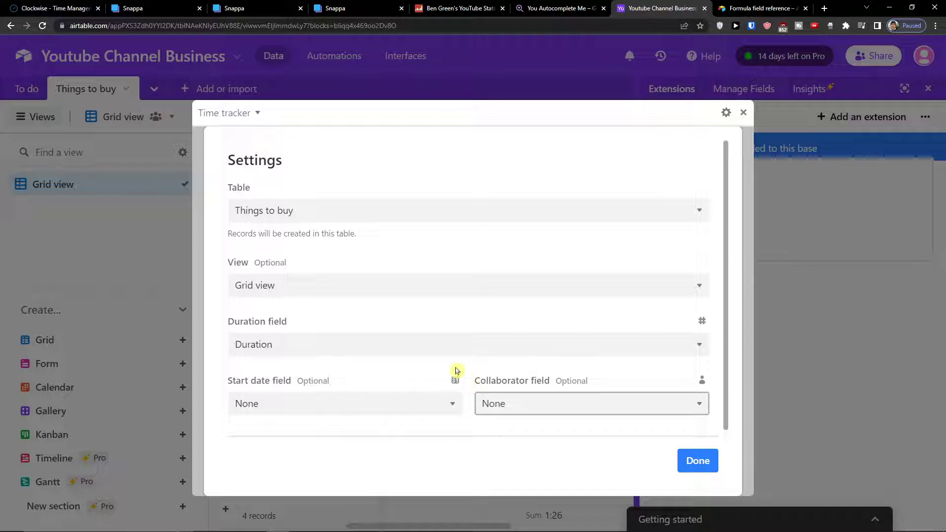
left_click(380, 285)
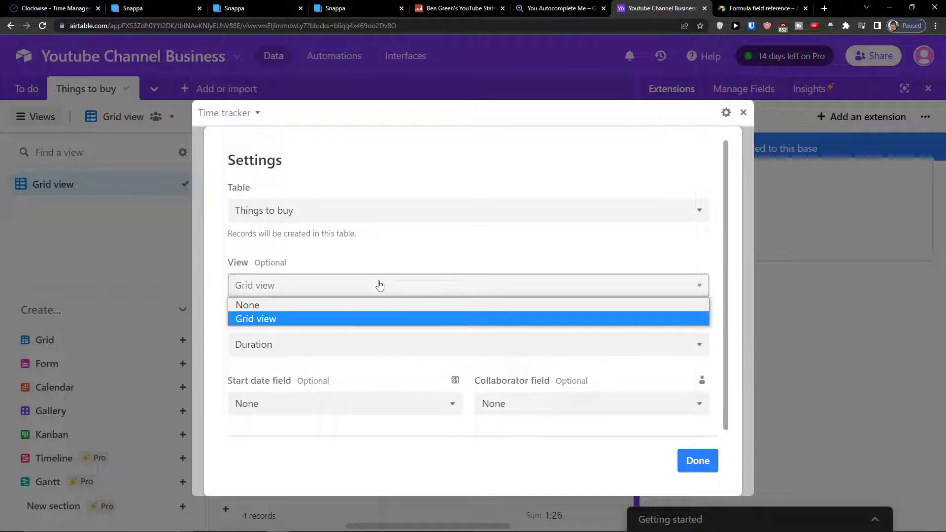
left_click(358, 282)
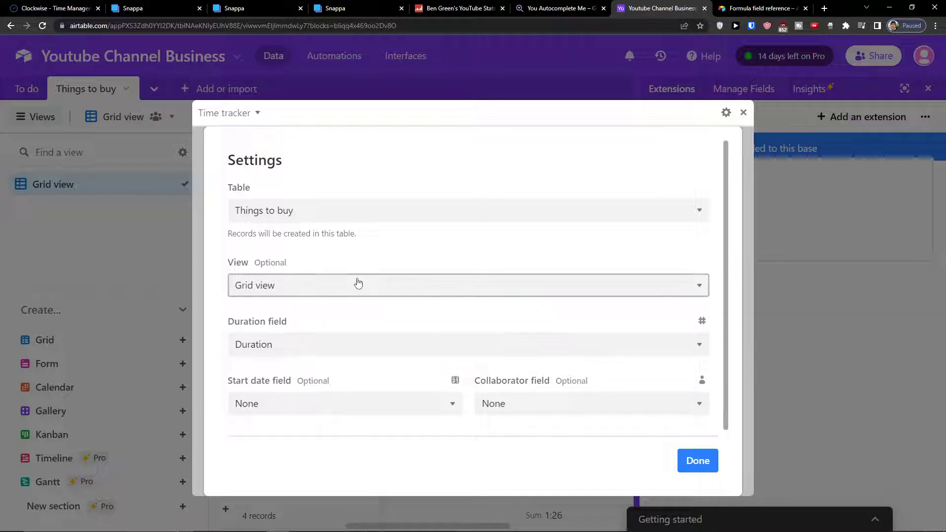
left_click(321, 347)
left_click(322, 347)
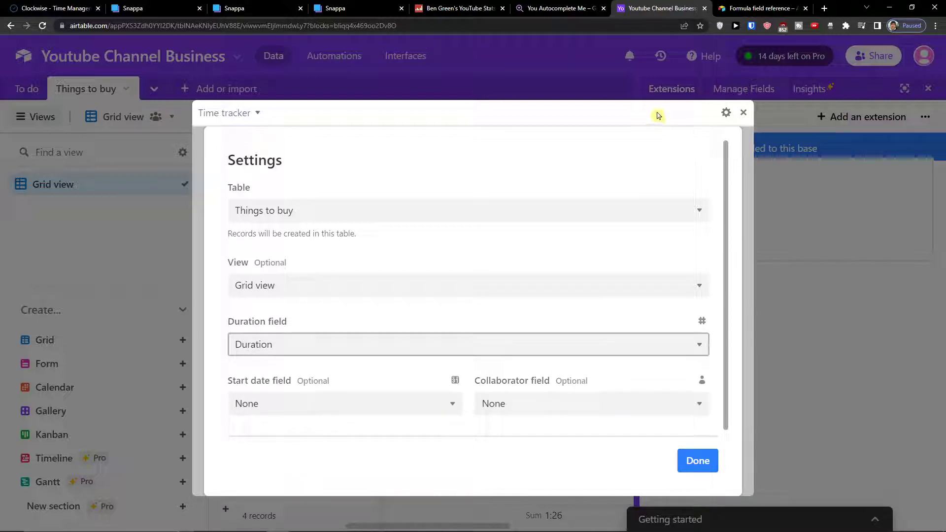
left_click(743, 113)
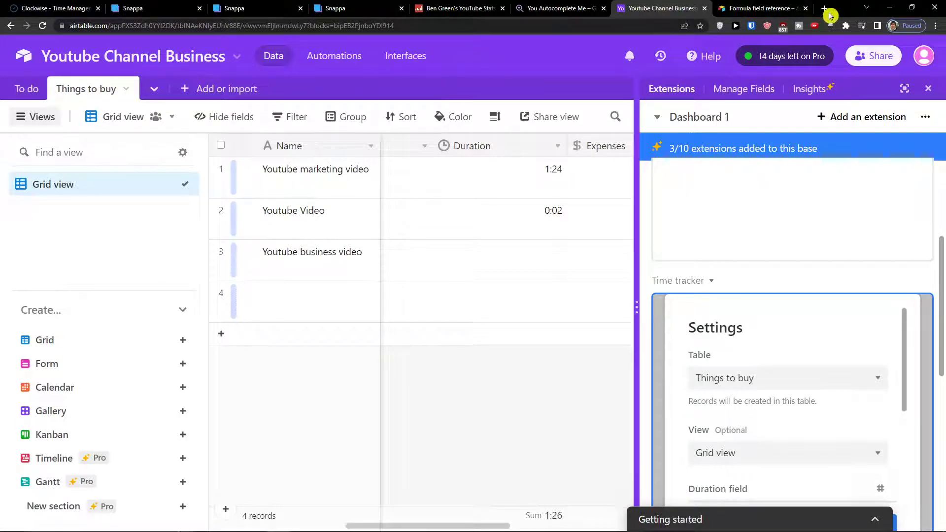
Hide and reshow the extensions panel, open the extension marketplace, and search it for time.
left_click(672, 88)
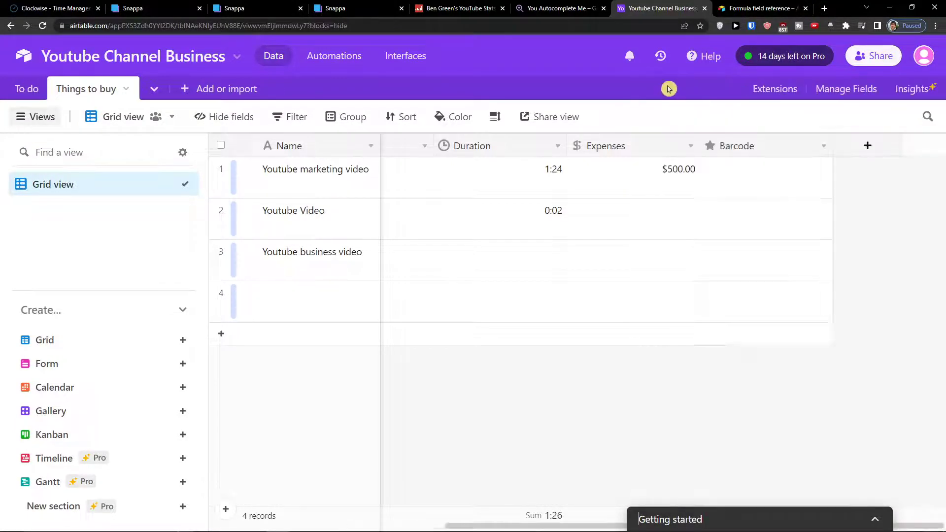
left_click(778, 89)
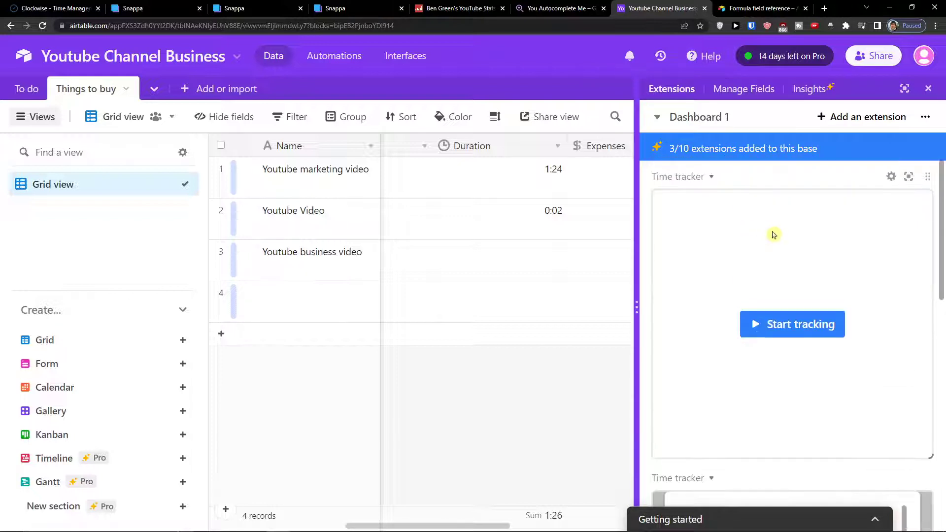
left_click(841, 119)
scroll(210, 180, "down", 1)
scroll(210, 180, "up", 1)
left_click(254, 133)
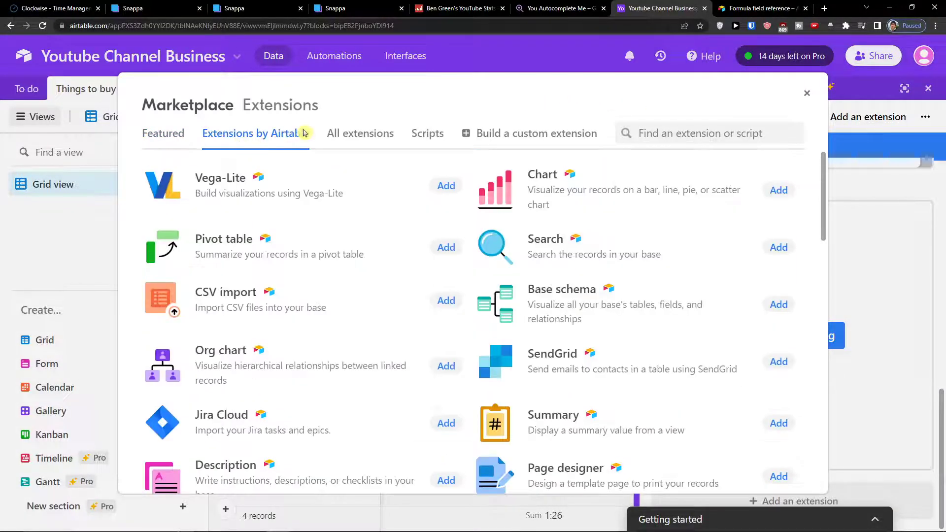
left_click(730, 124)
type("time")
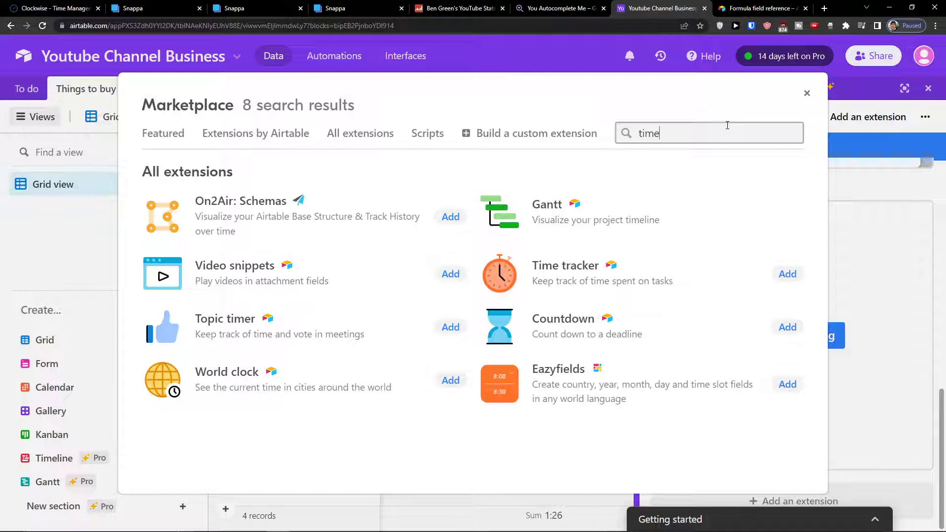
left_click(828, 8)
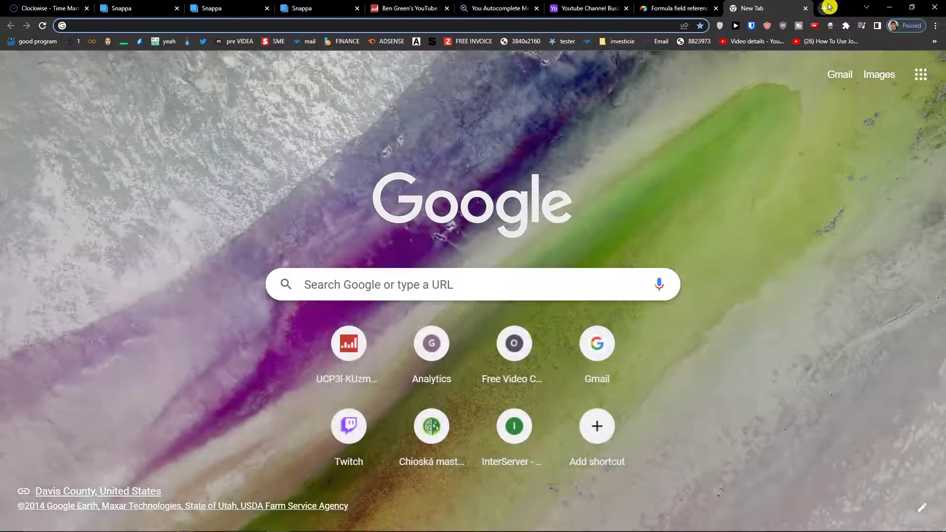
type("toggl or")
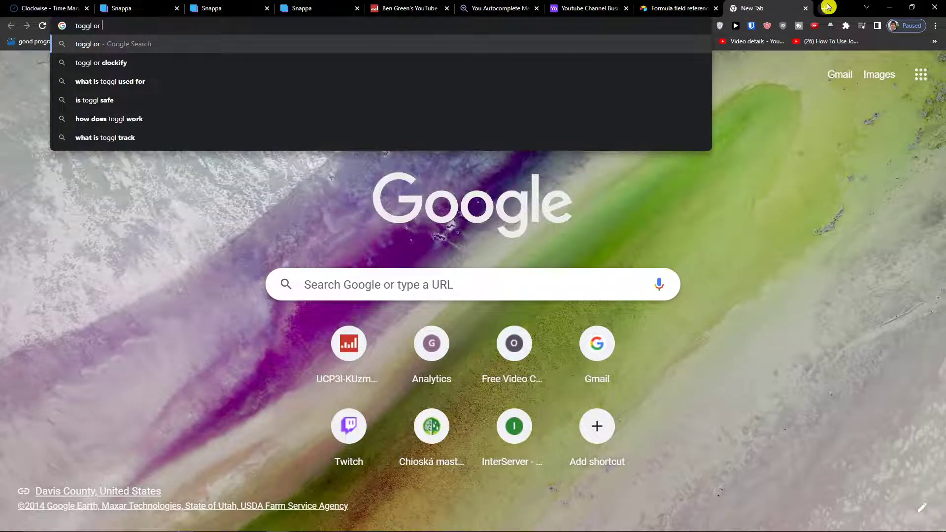
key("ctrl+a")
key("BackSpace")
left_click(586, 8)
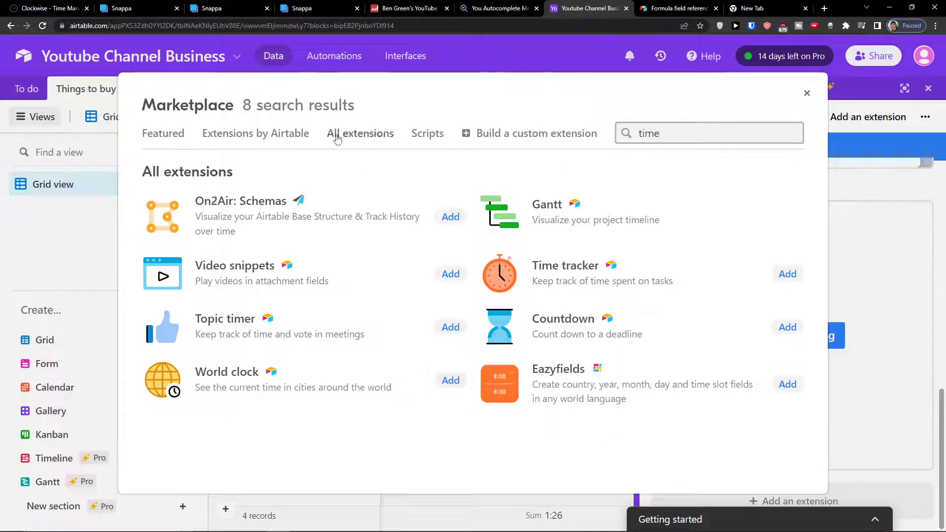
Browse the list of extensions made by Airtable in the marketplace.
left_click(271, 142)
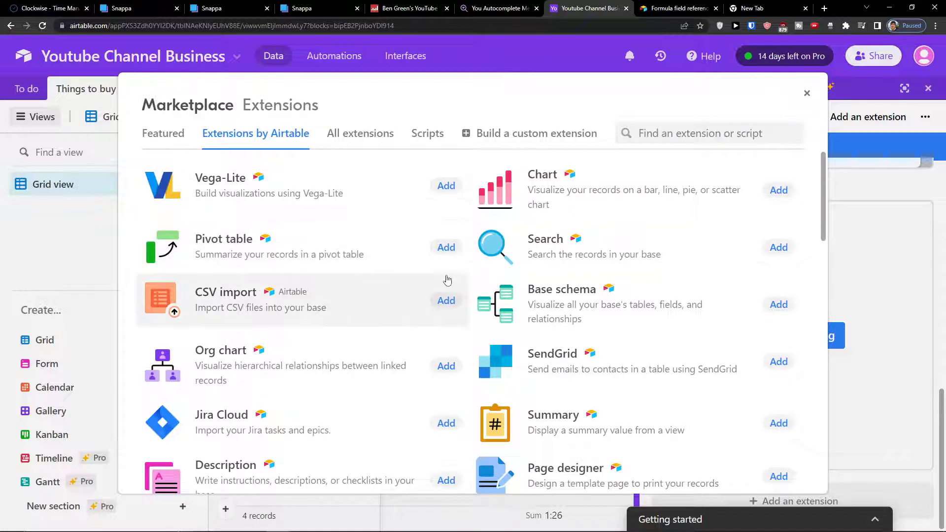
scroll(452, 282, "down", 2)
scroll(452, 282, "up", 2)
scroll(452, 282, "down", 1)
scroll(452, 282, "down", 8)
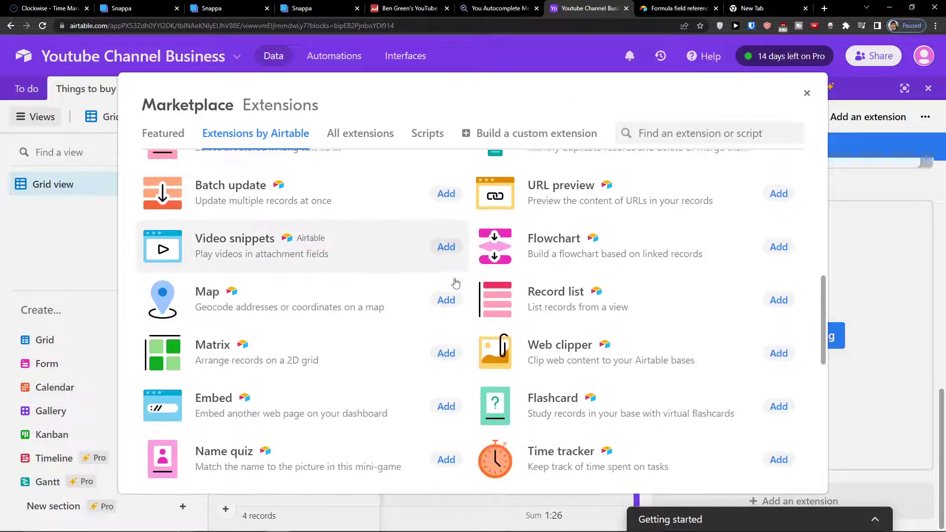
scroll(456, 284, "down", 2)
scroll(454, 283, "up", 1)
scroll(456, 283, "down", 1)
scroll(460, 283, "down", 4)
Search the marketplace for whit, clear the search, and look through Airtable's own extensions to the end of the list.
left_click(640, 133)
type("whit")
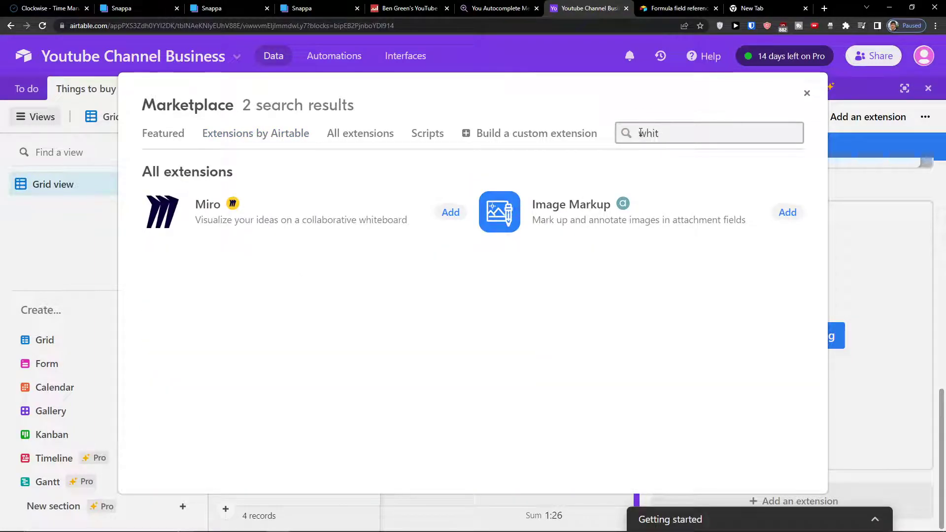
key("BackSpace")
key("BackSpace")
key("BackSpace")
scroll(443, 326, "down", 9)
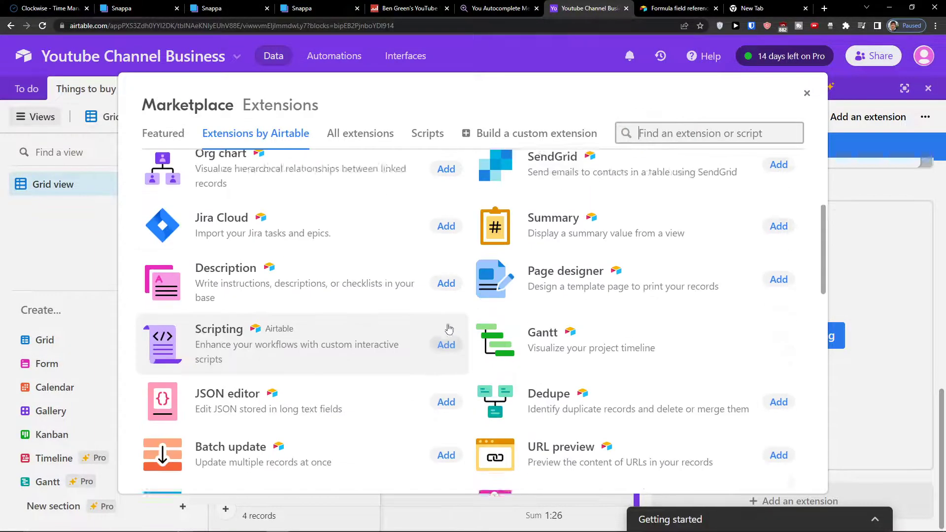
scroll(412, 296, "down", 7)
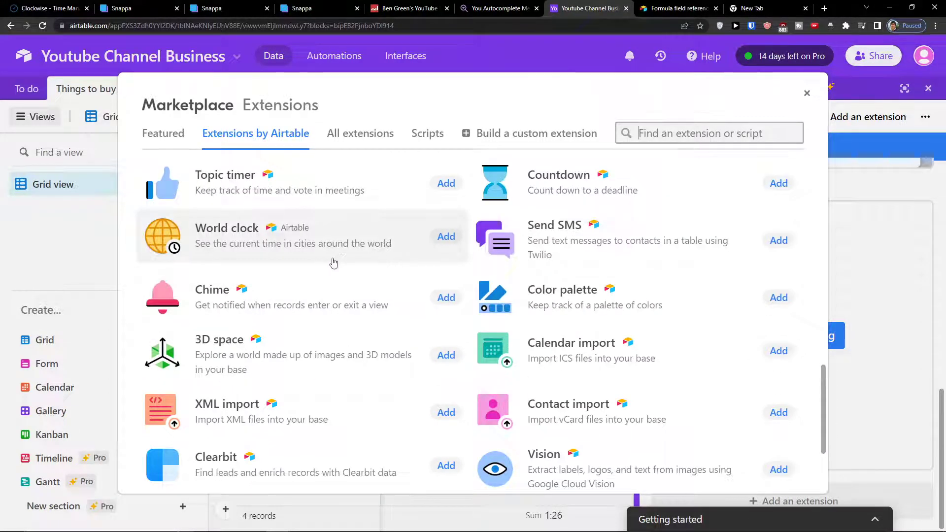
scroll(493, 187, "down", 3)
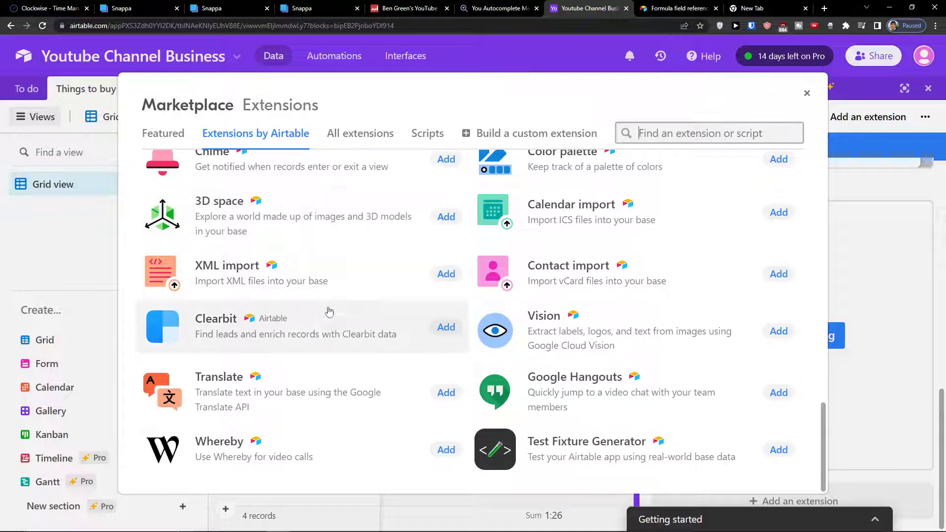